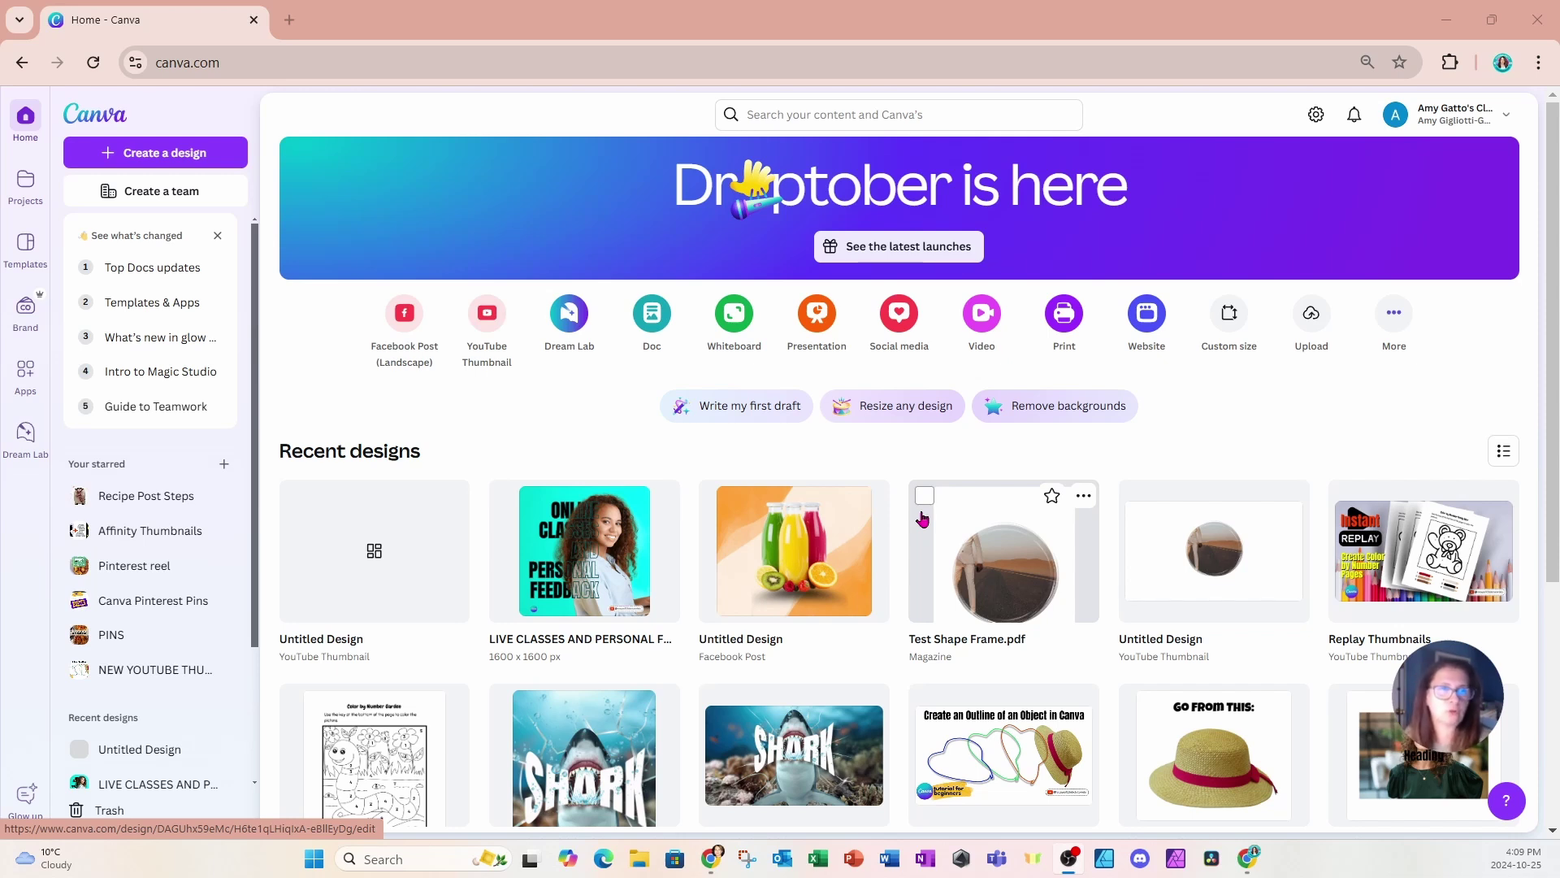
Create a blank YouTube Thumbnail design and dismiss the Templates panel.
click(489, 317)
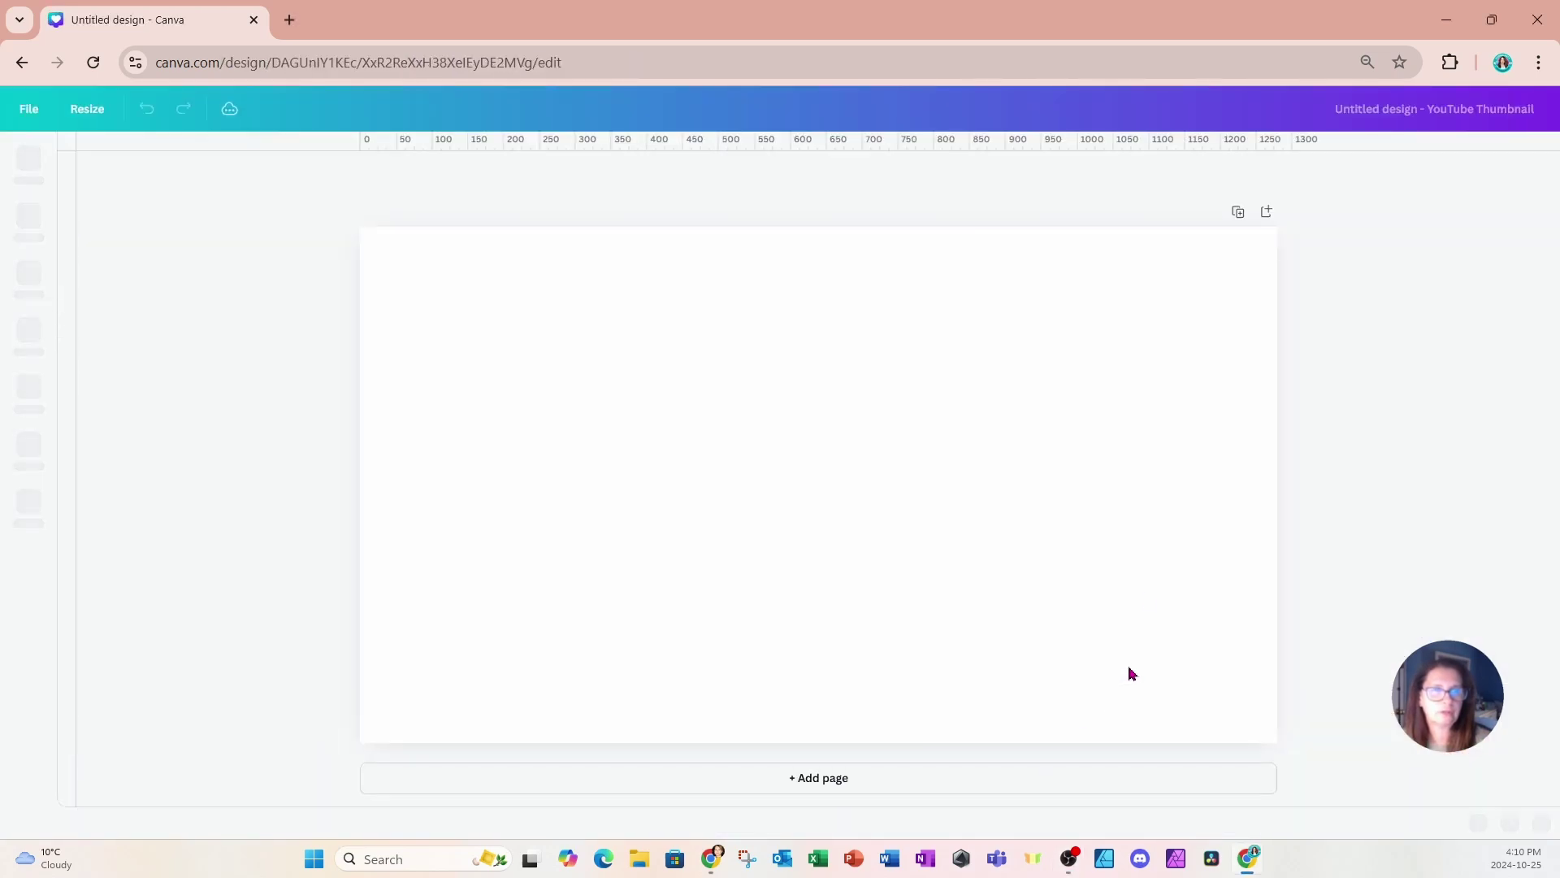
click(985, 478)
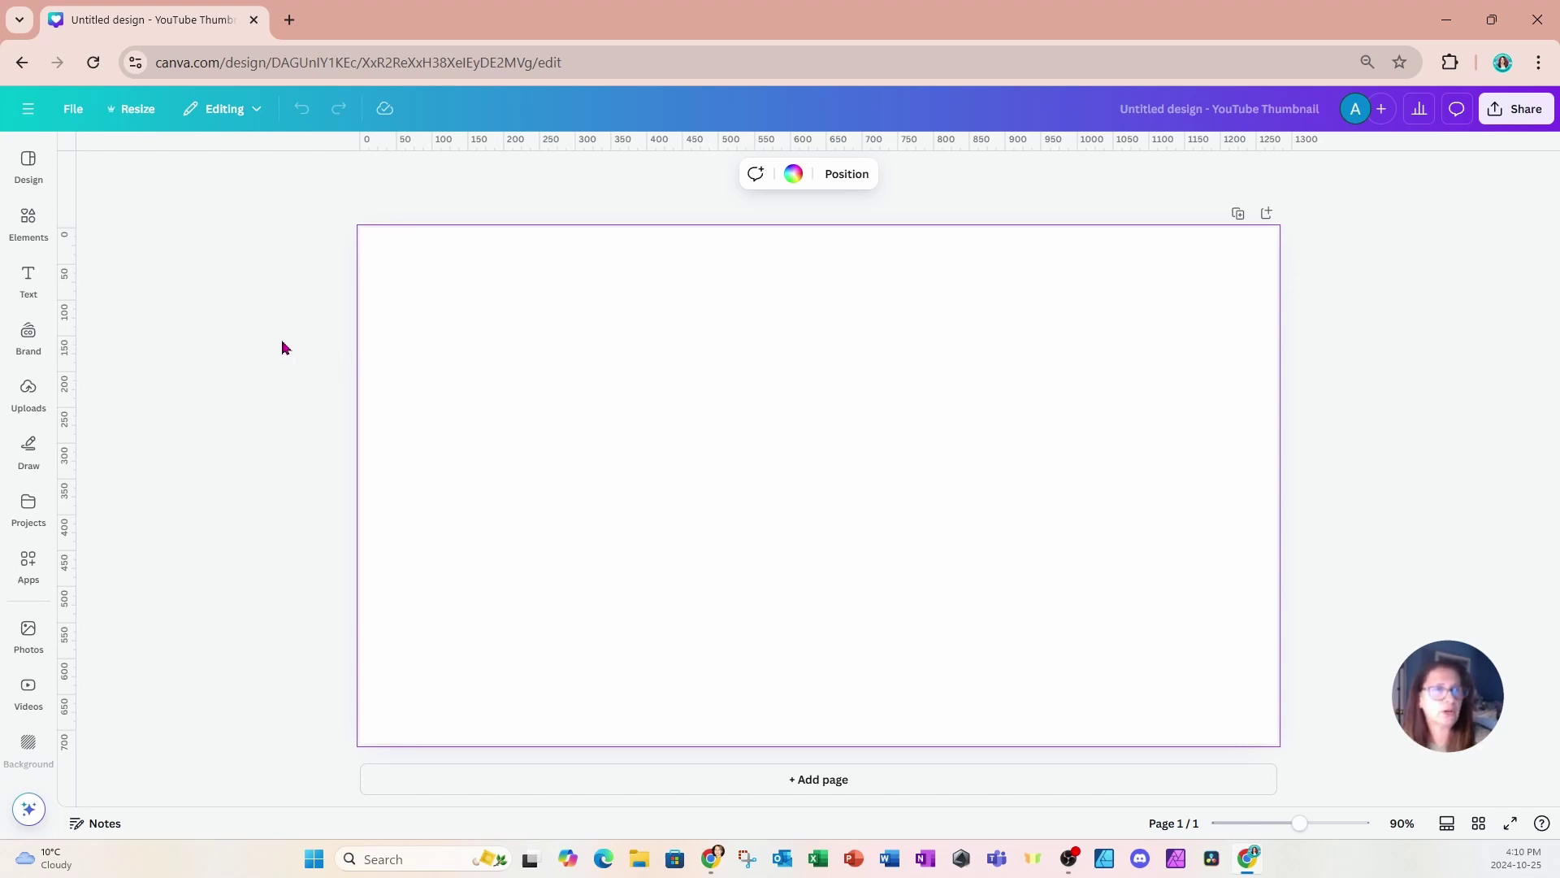
Insert a dynamic page number from Text > Dynamic text and select it on the page.
click(31, 284)
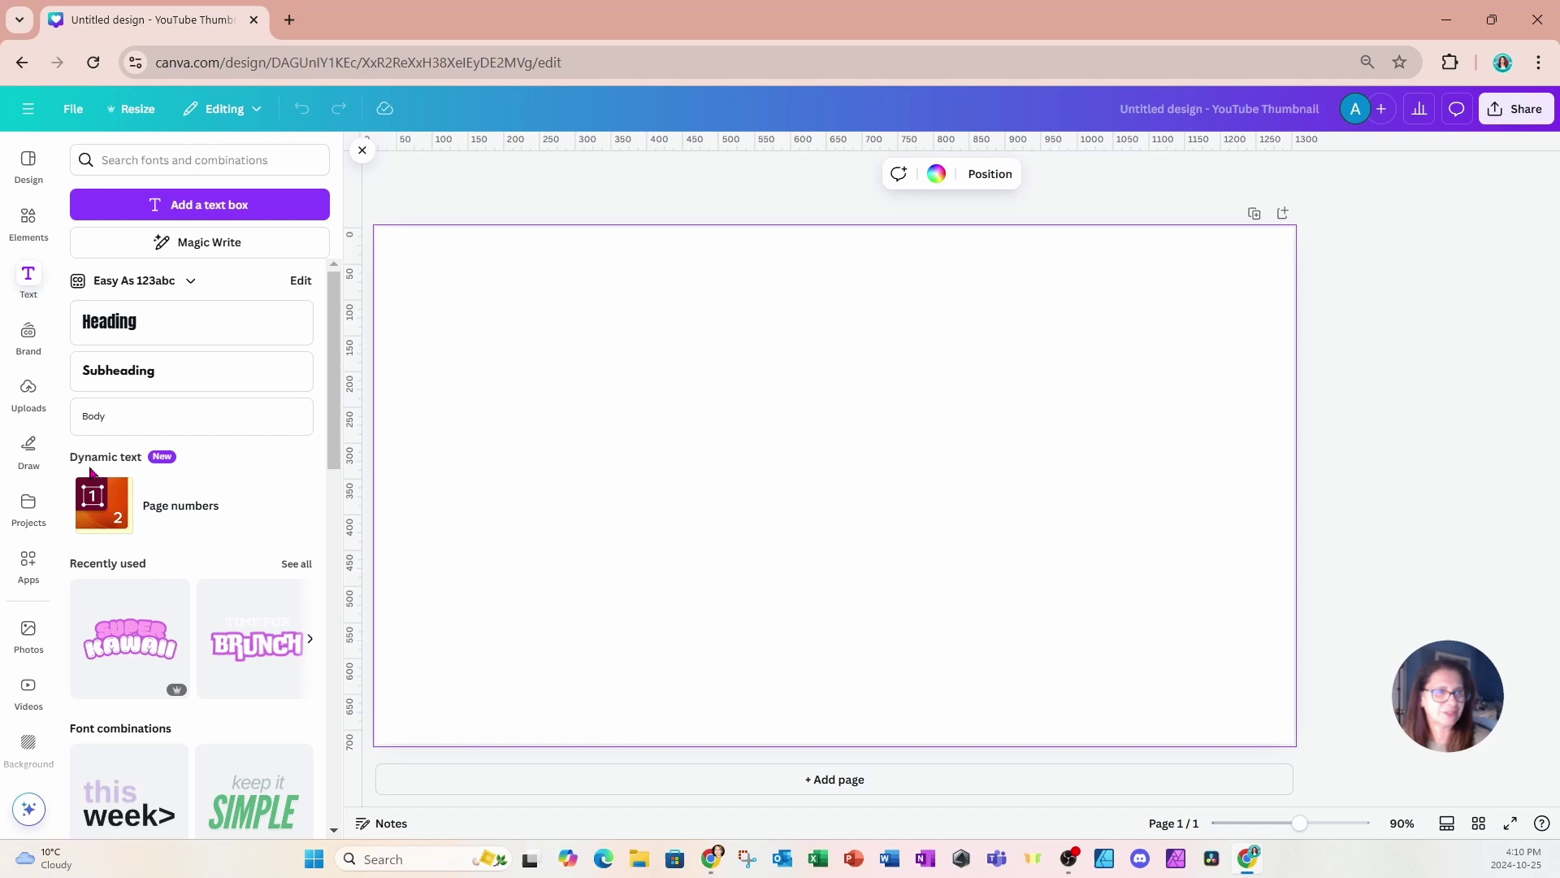
click(103, 509)
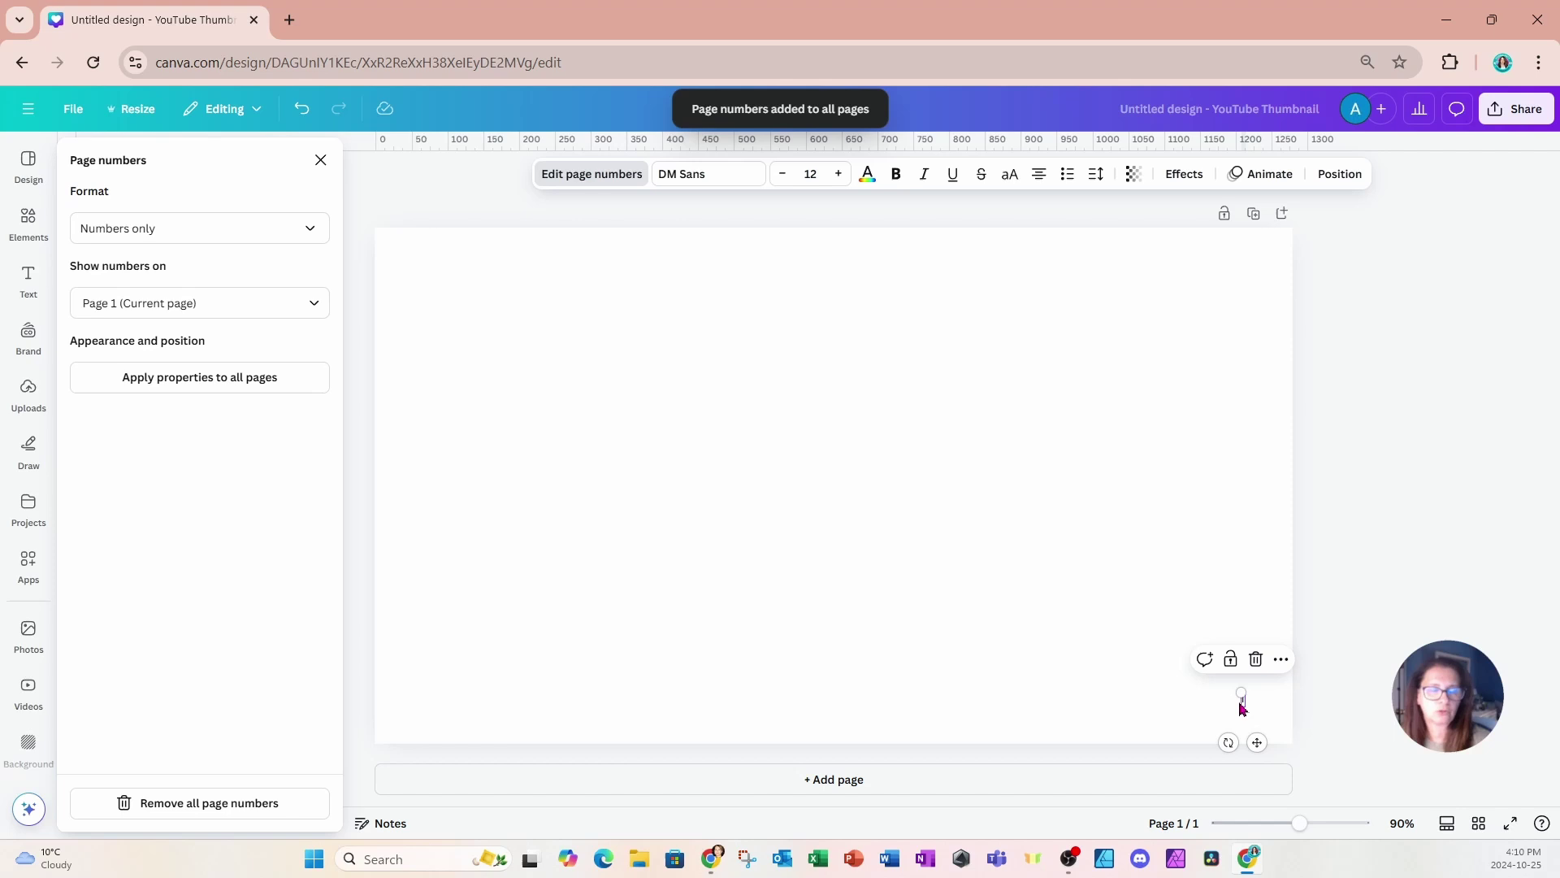
click(1165, 579)
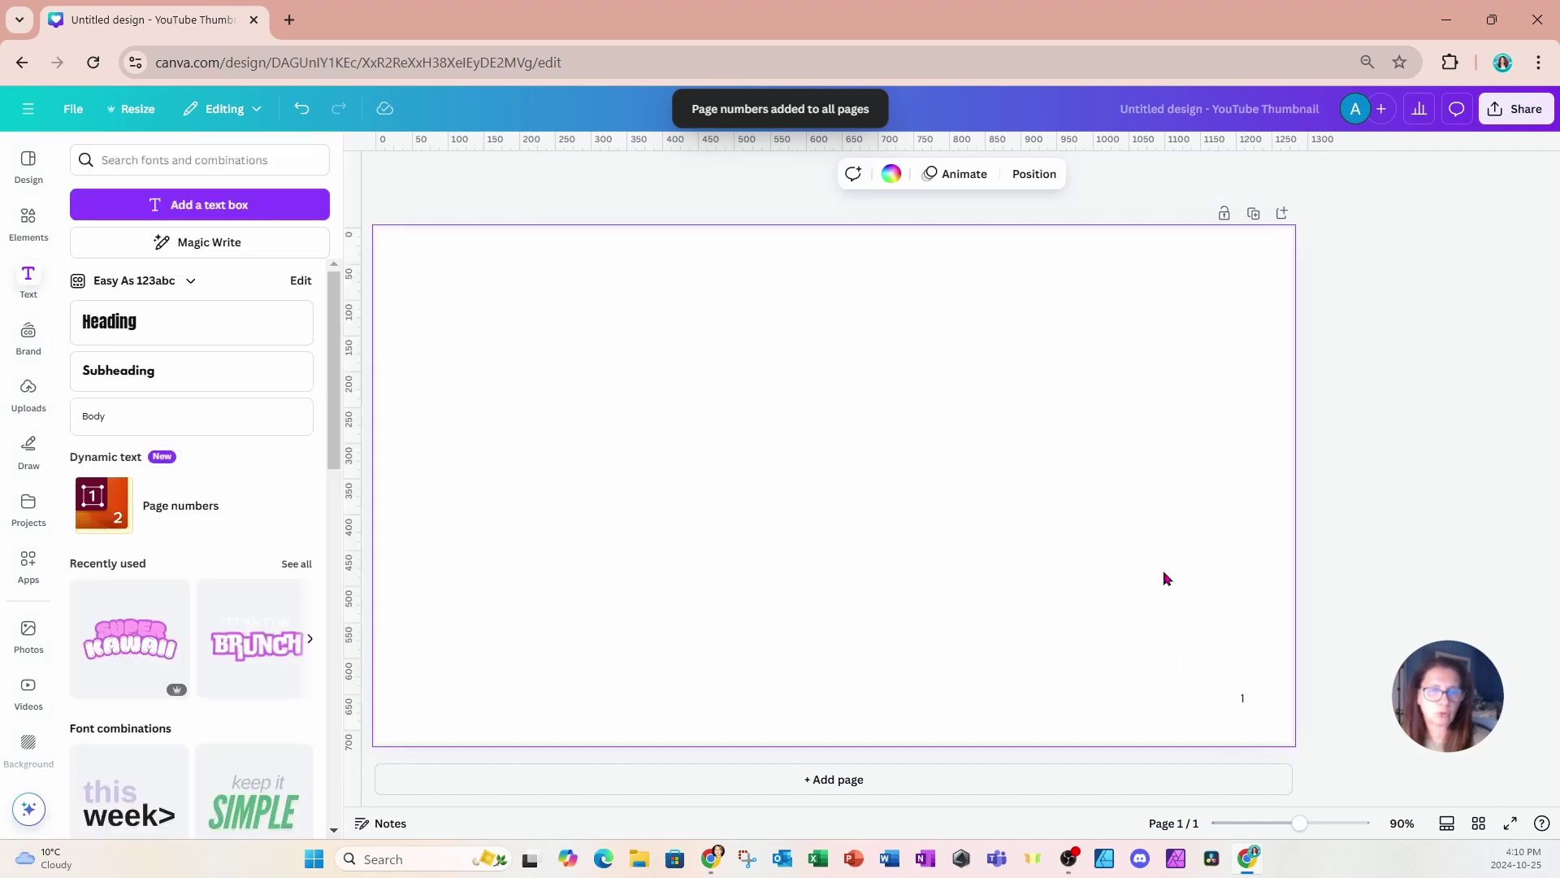
click(1245, 701)
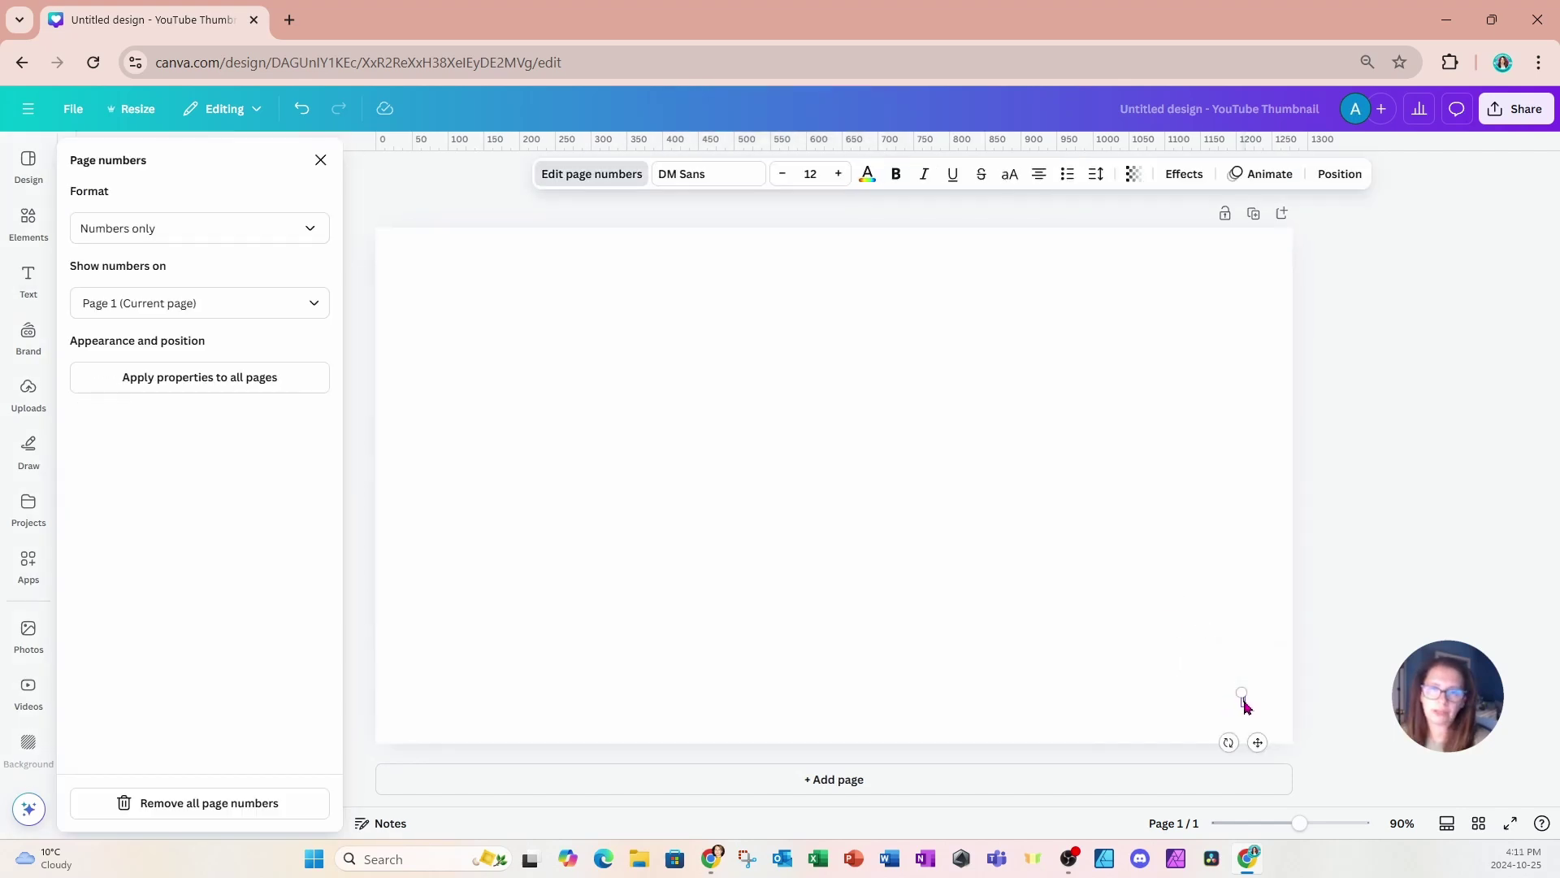
click(974, 611)
click(1244, 697)
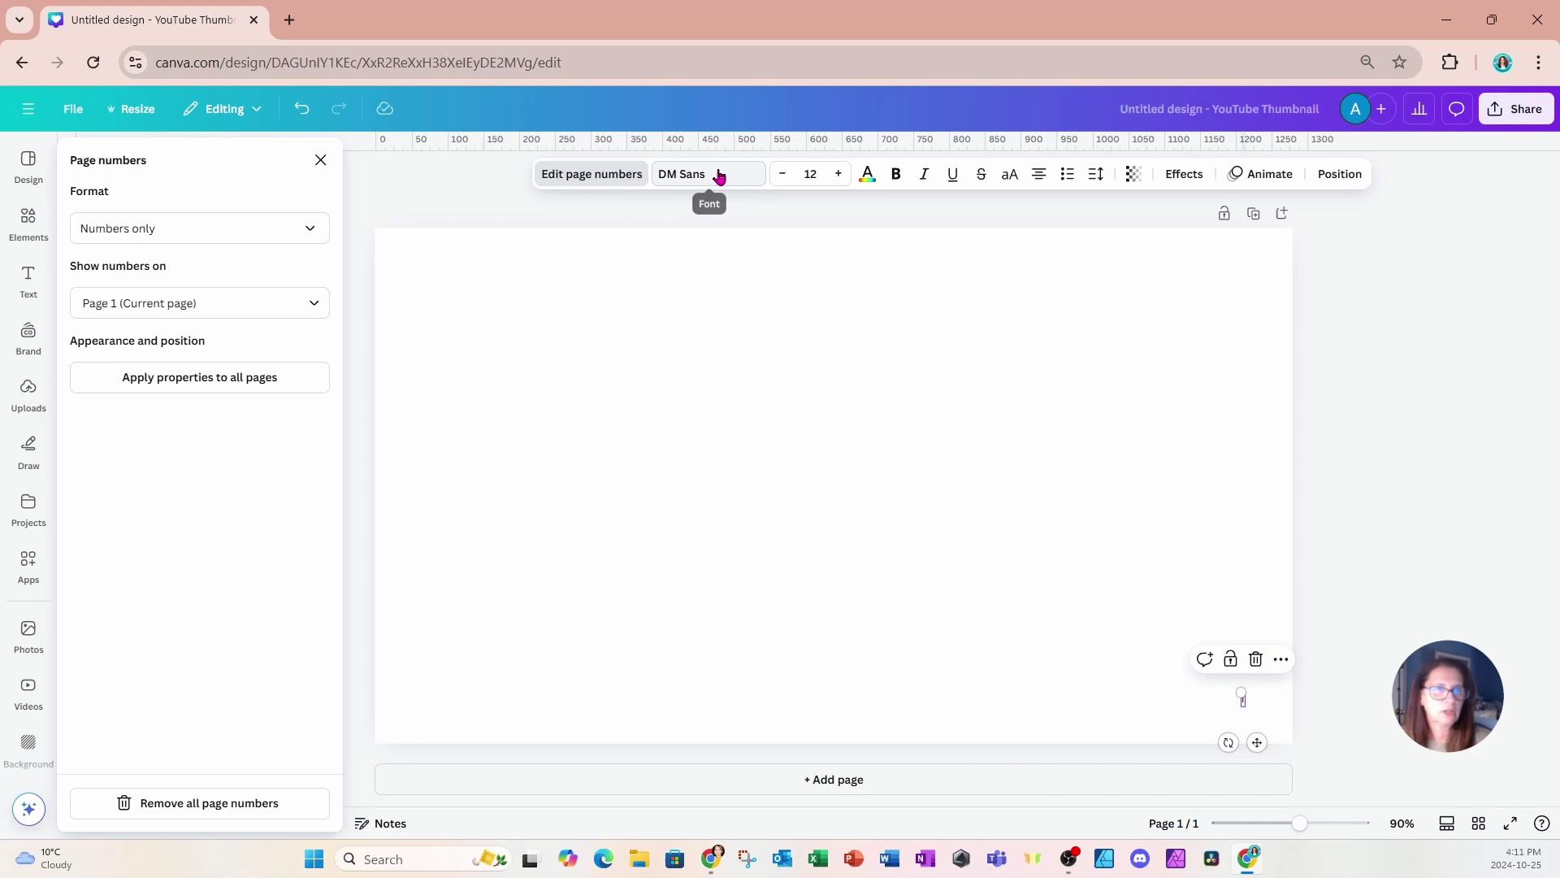
Style the page number at size 16 in the Wedges font and magenta pink.
click(838, 175)
click(838, 176)
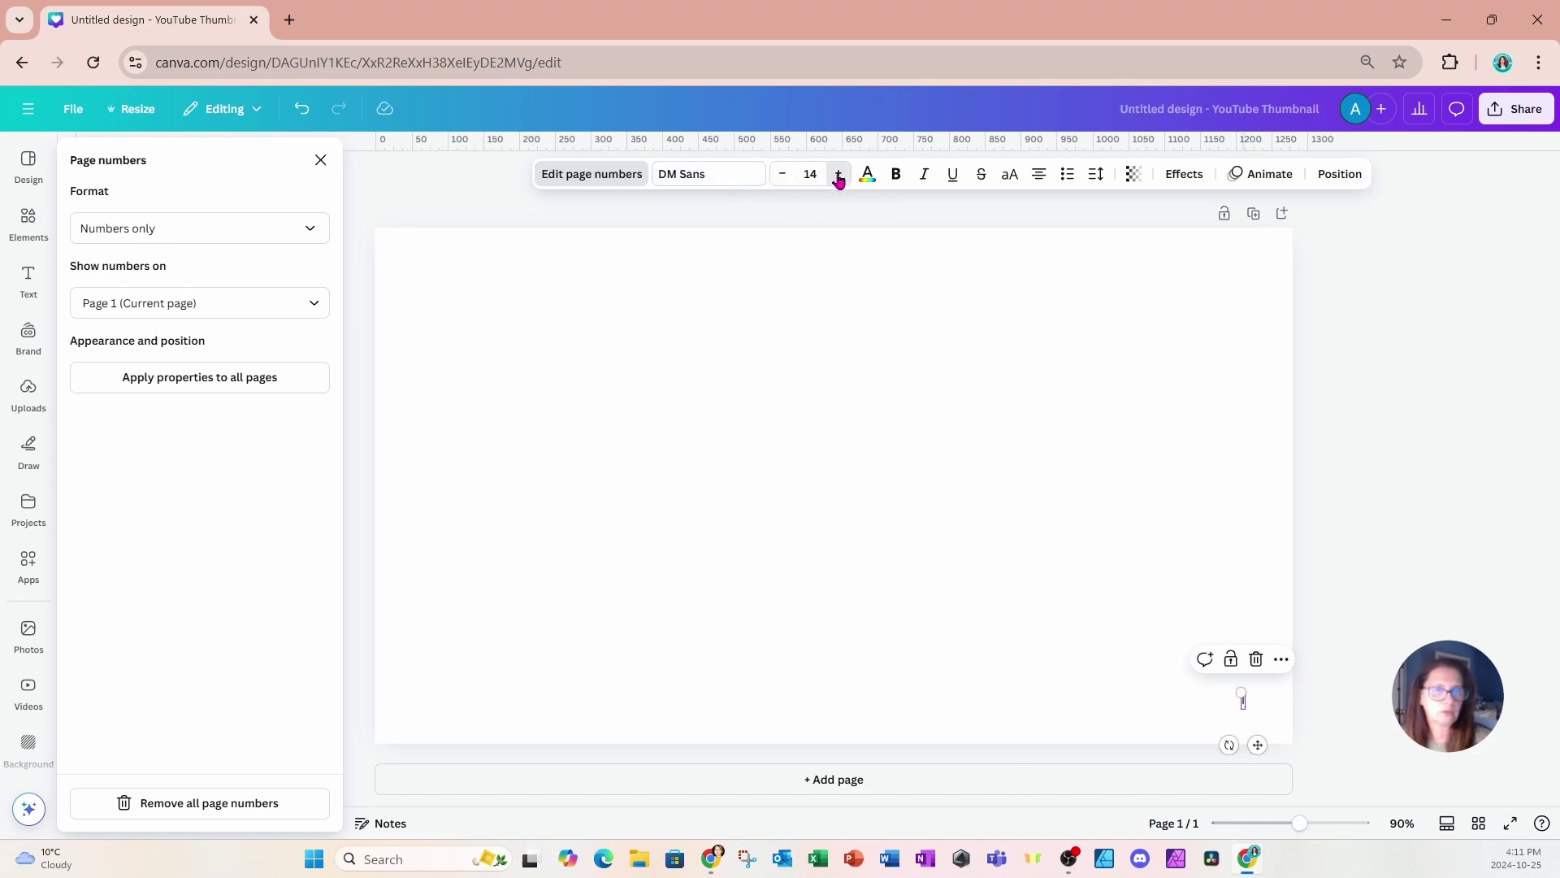
click(735, 181)
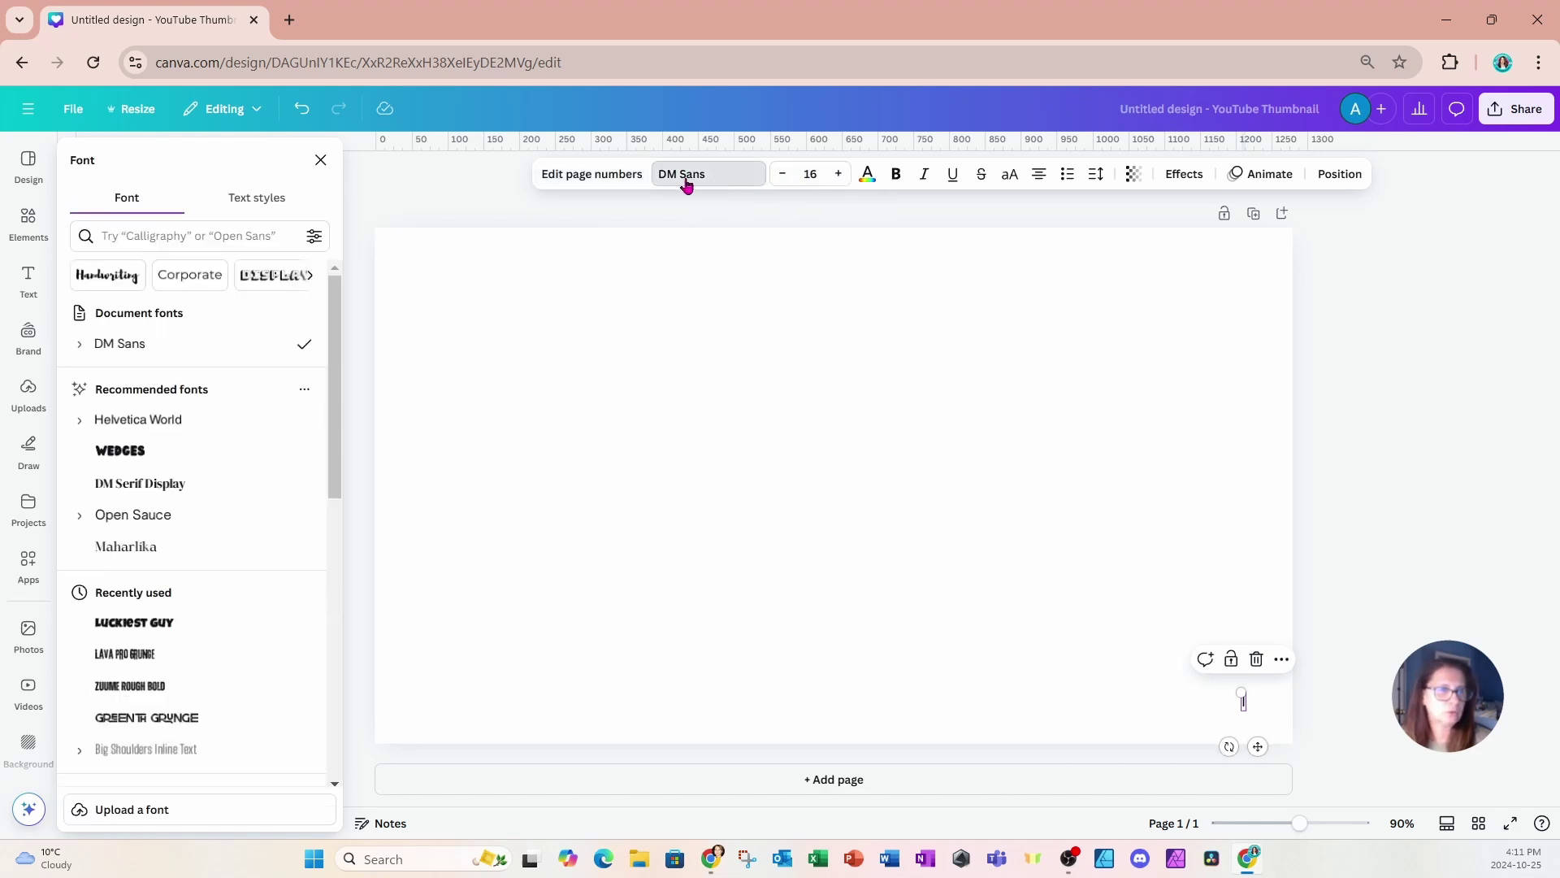
click(173, 452)
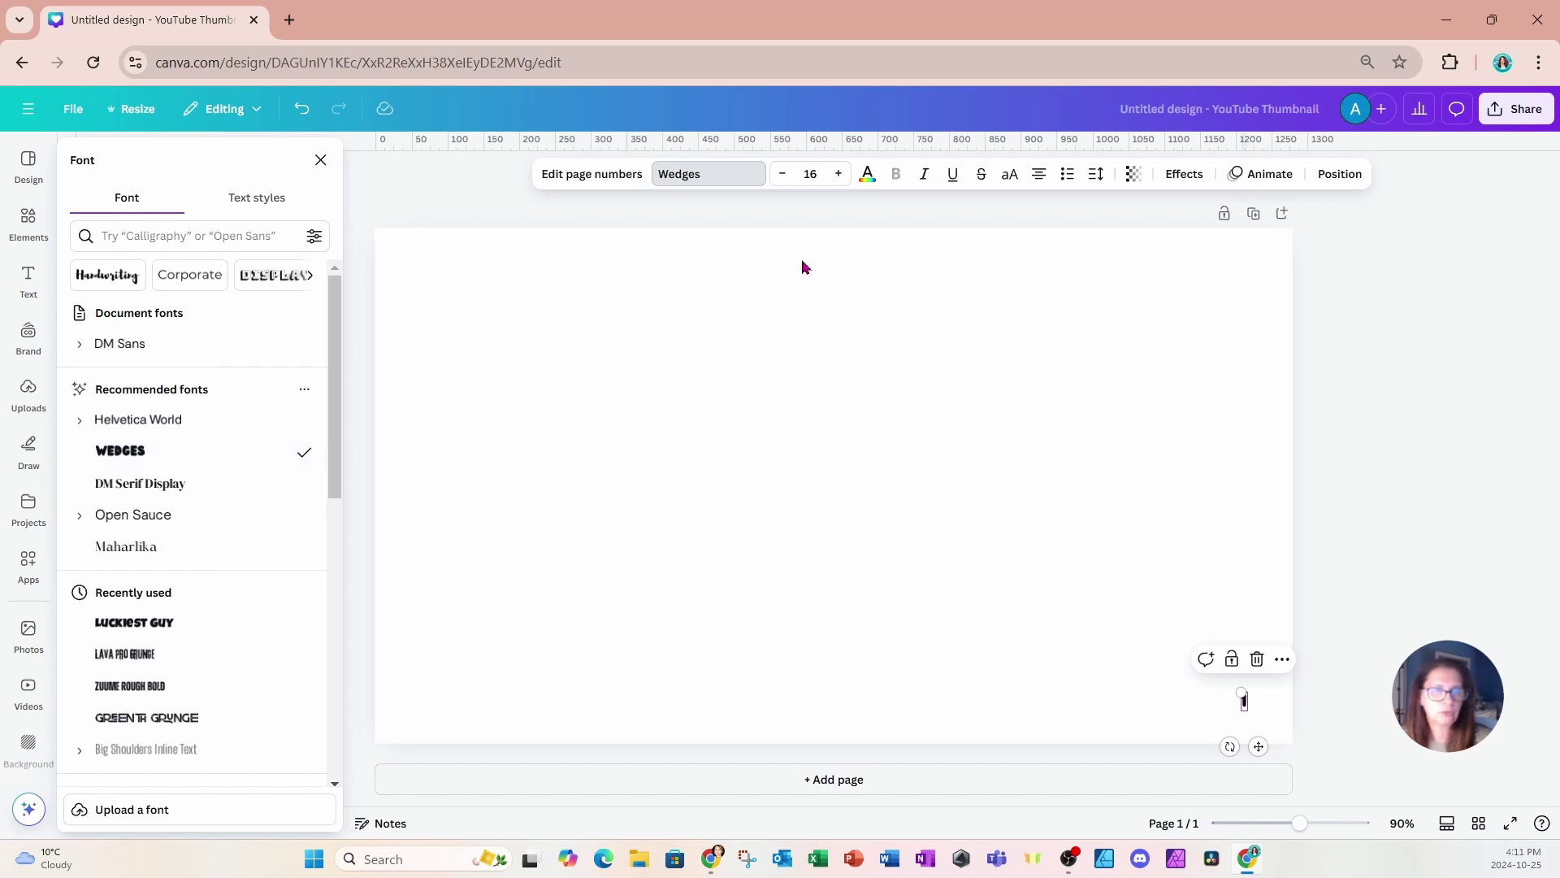
click(867, 174)
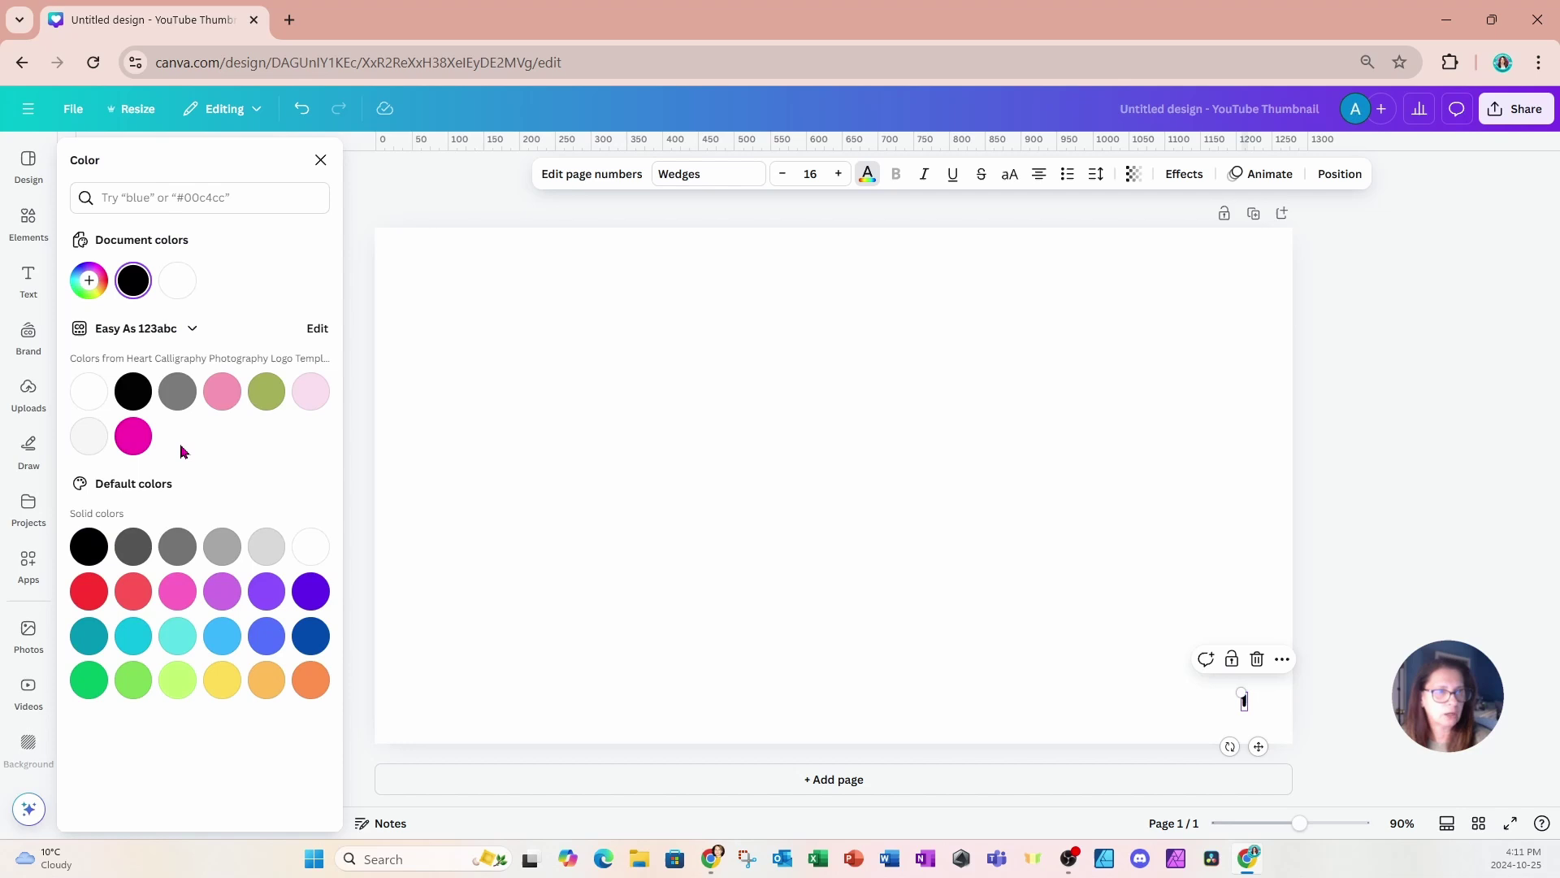
click(144, 440)
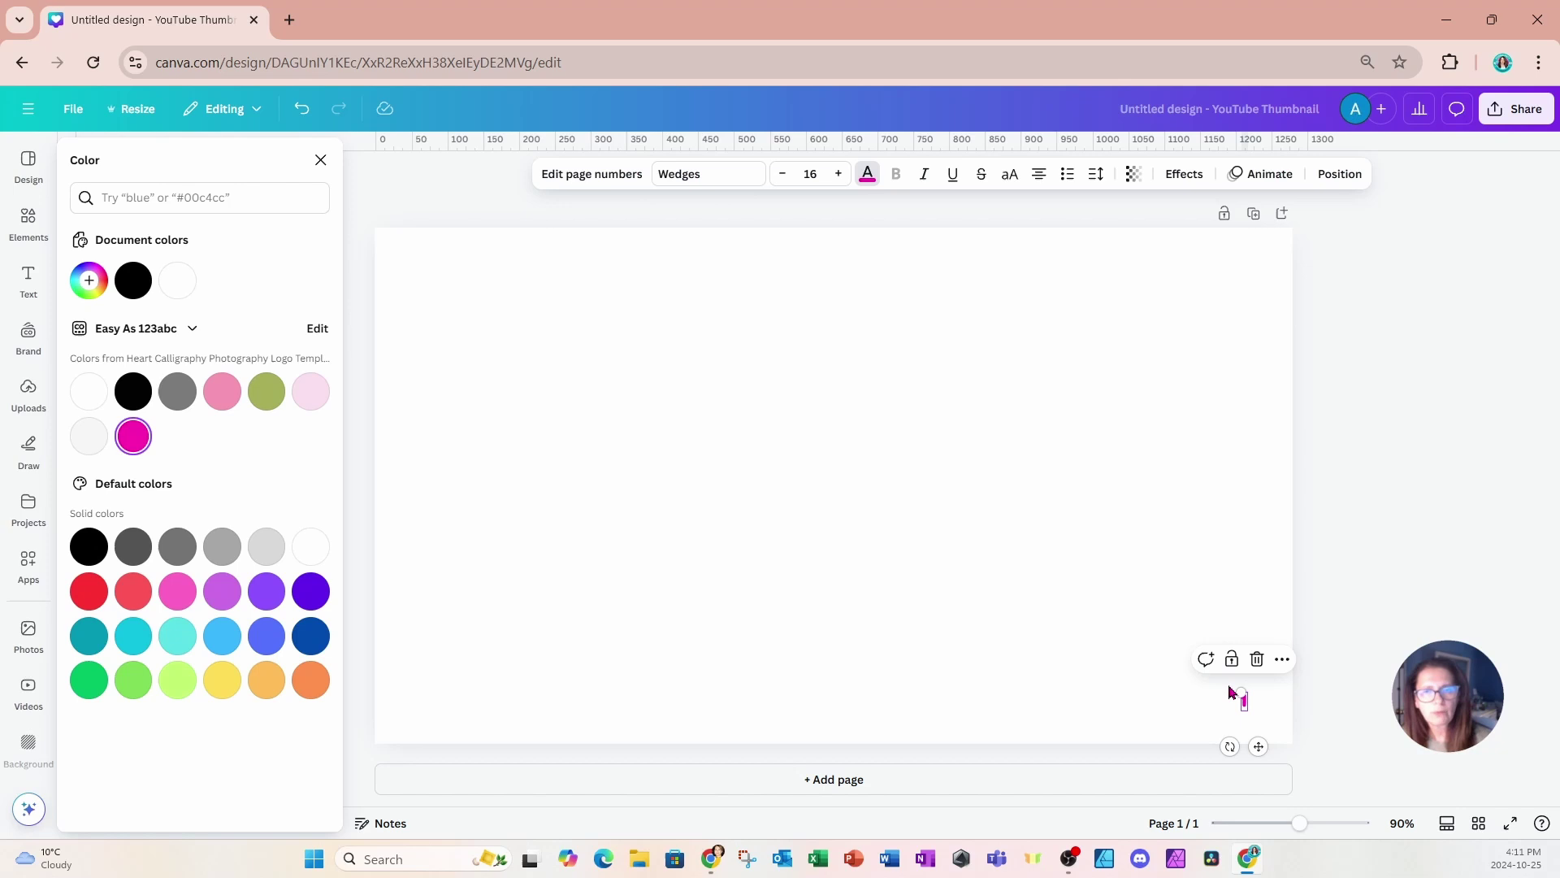
click(610, 177)
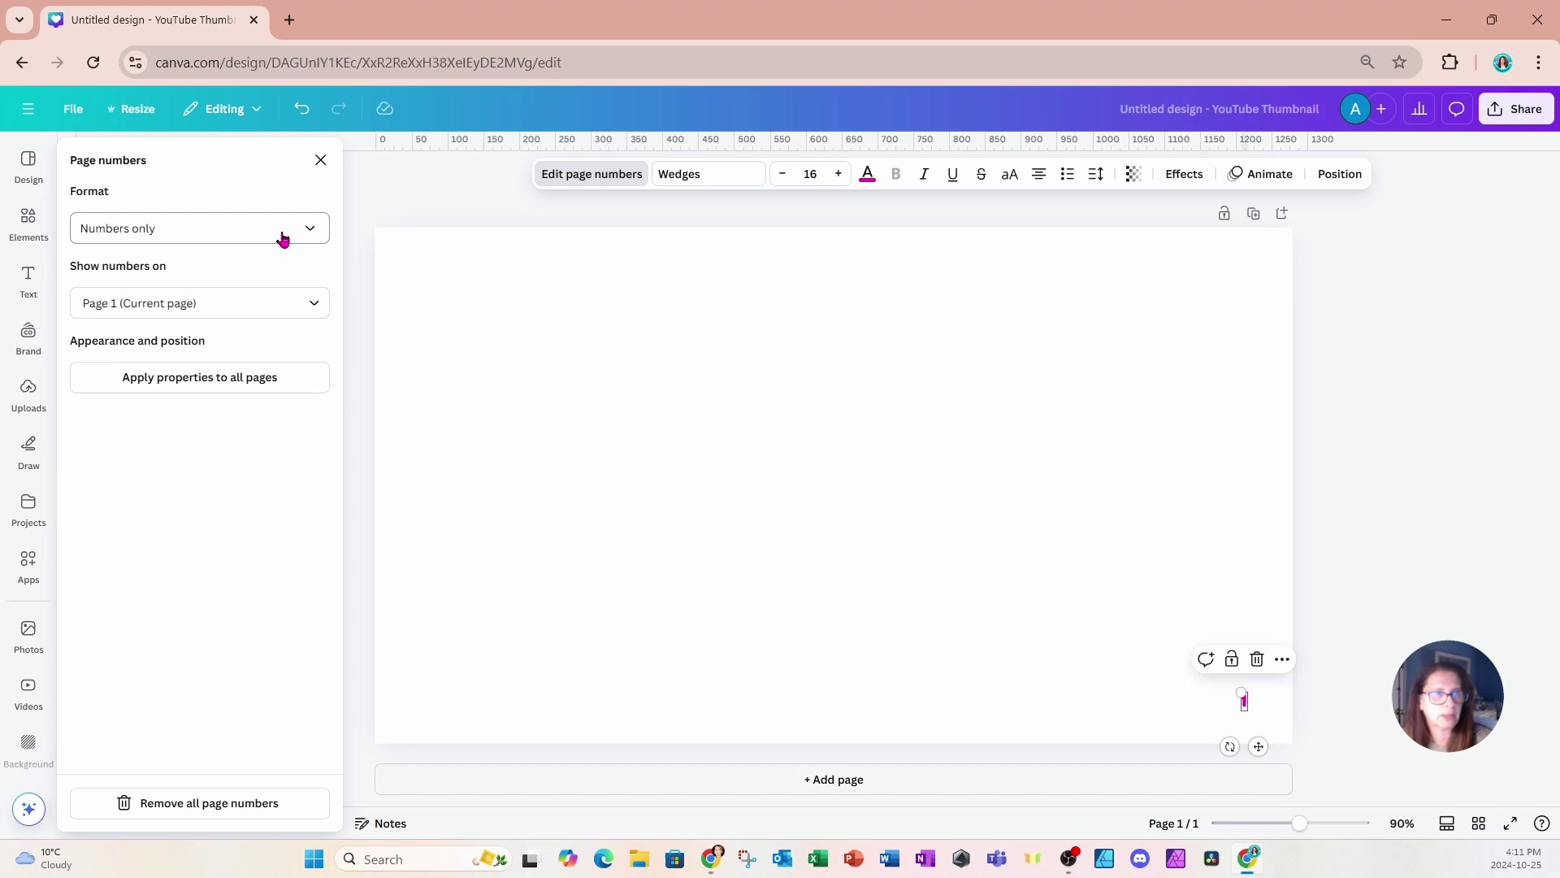
Set the page number format to Page X of Y and apply it to all pages.
click(309, 232)
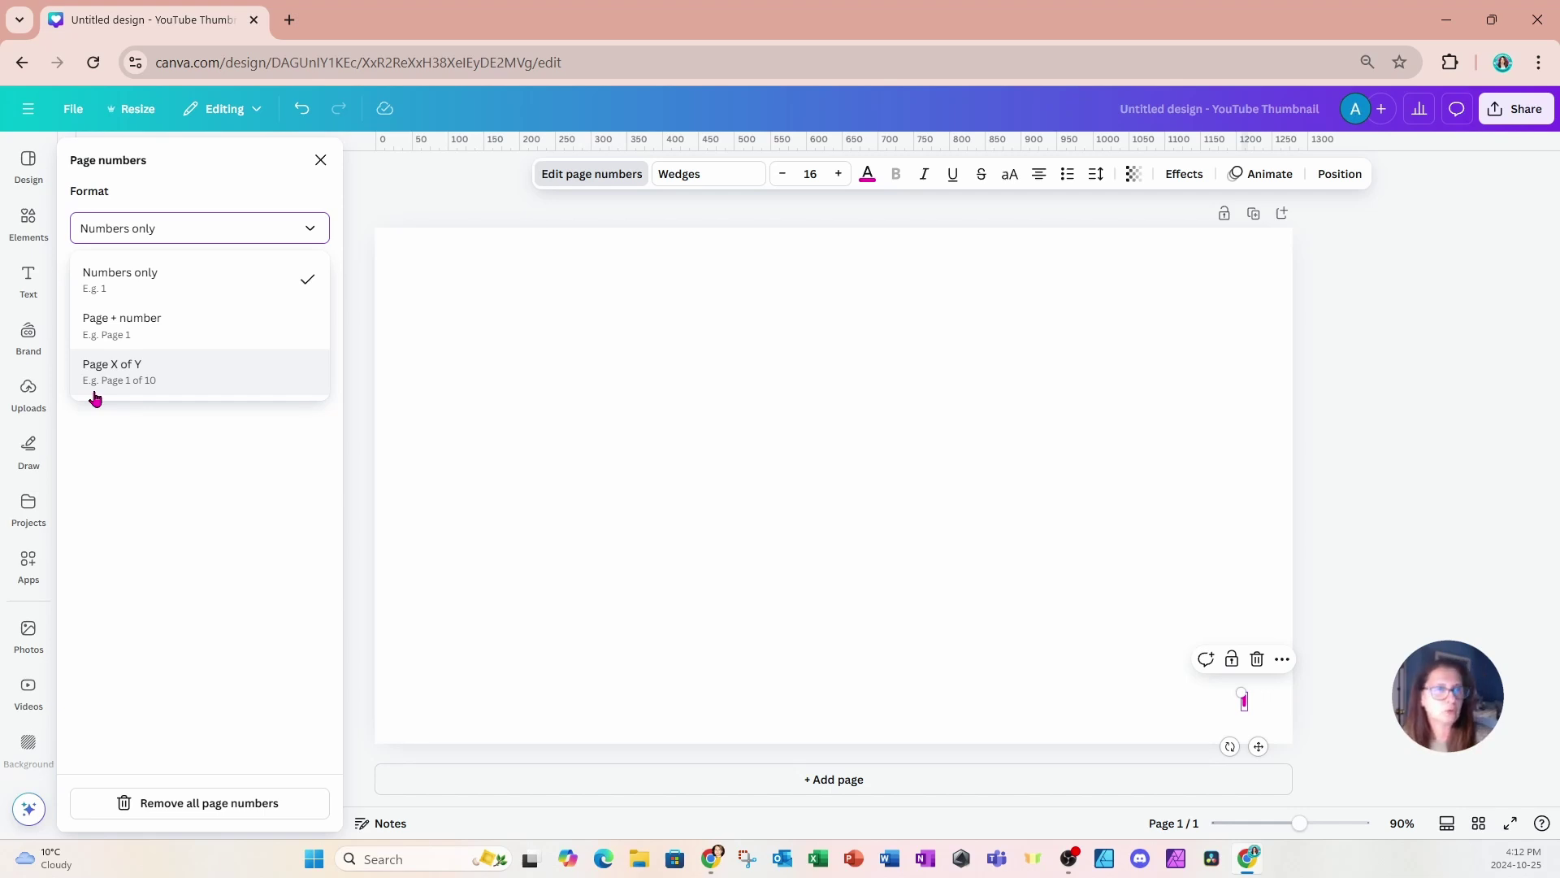
click(127, 387)
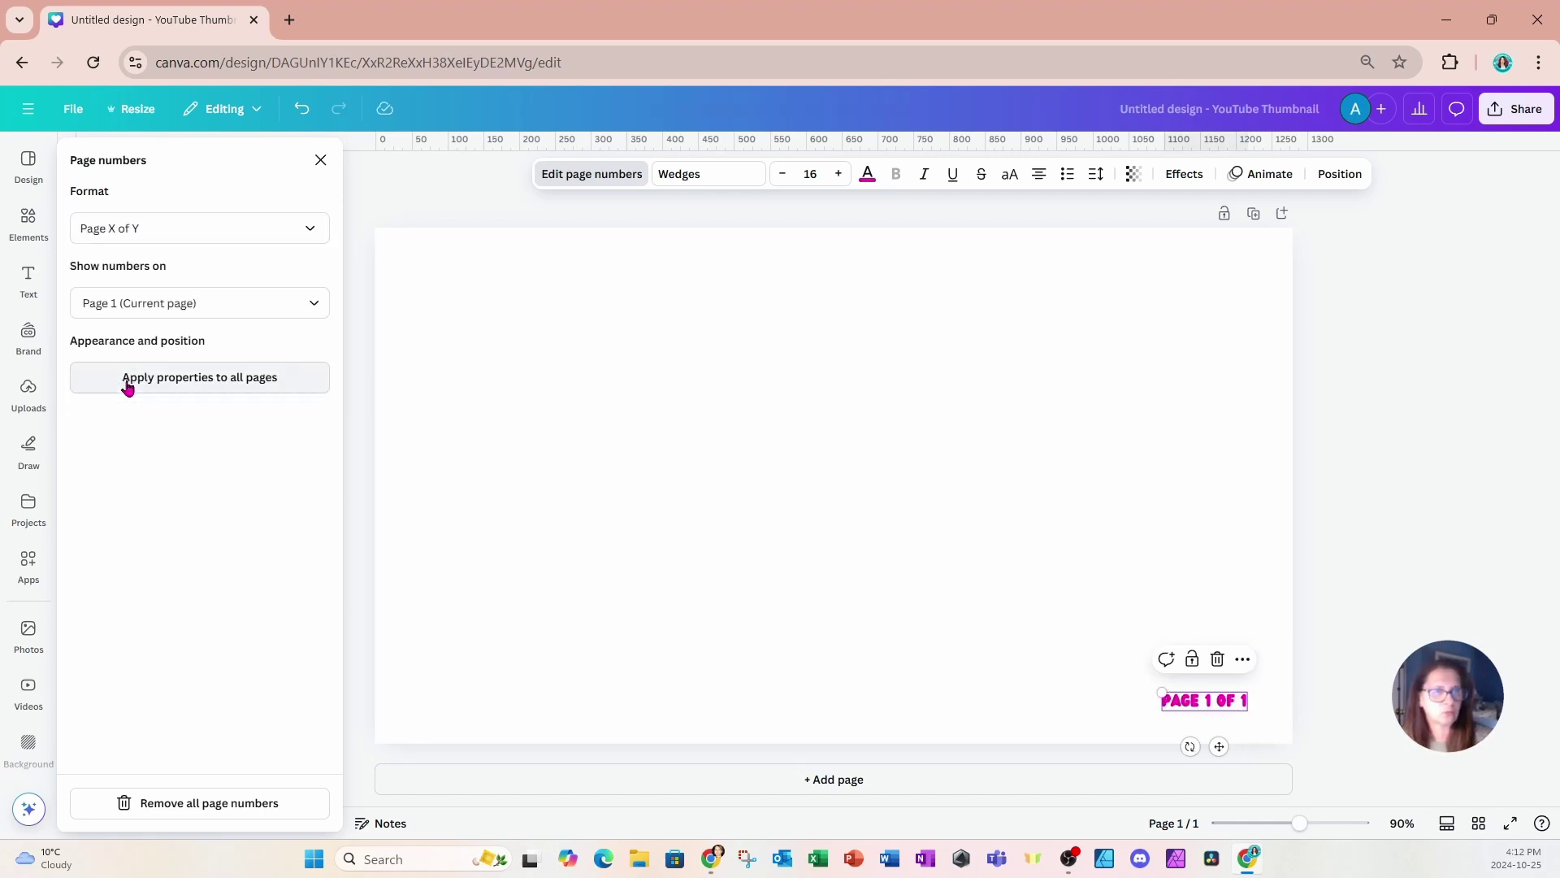
click(128, 387)
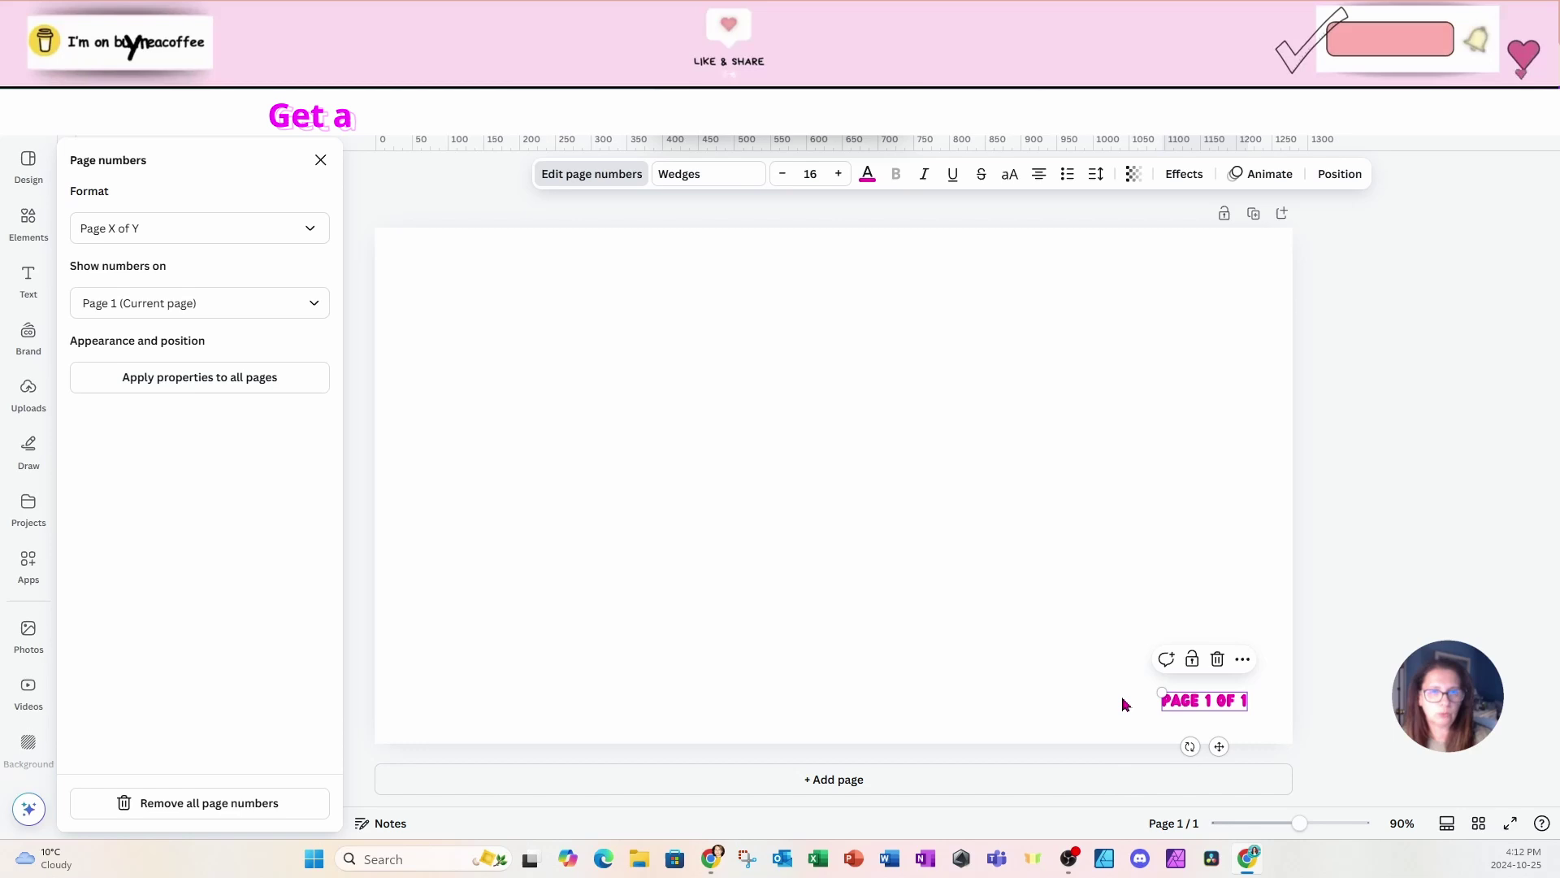
Enlarge the PAGE 1 OF 1 number to about size 101 along the page's bottom edge.
drag(1160, 690, 712, 600)
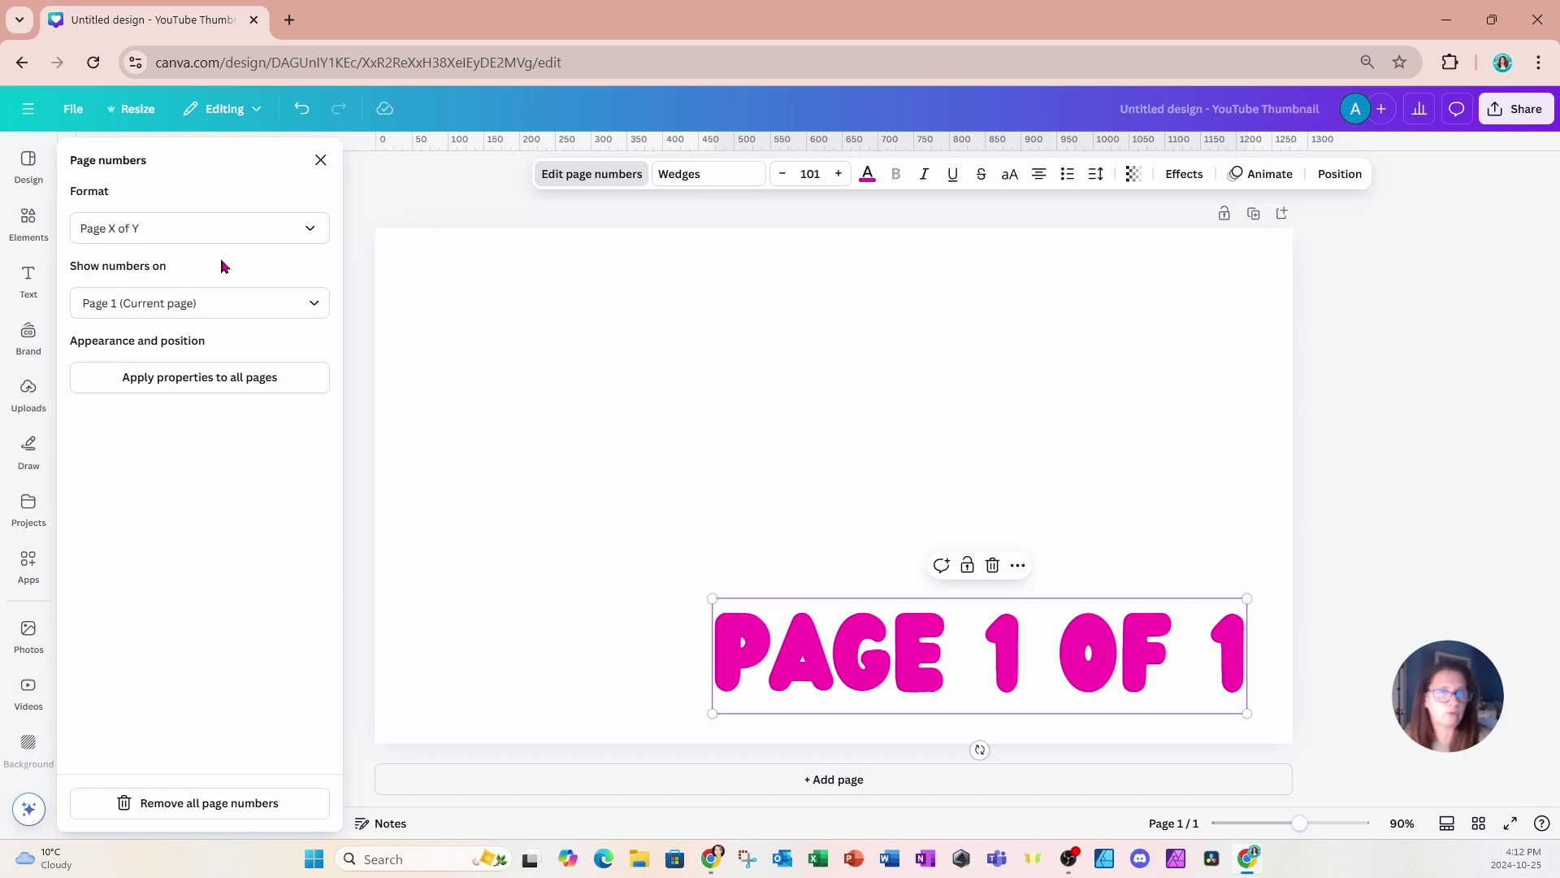
Duplicate the page three times into four pages numbered PAGE X OF 4, then review them.
click(529, 274)
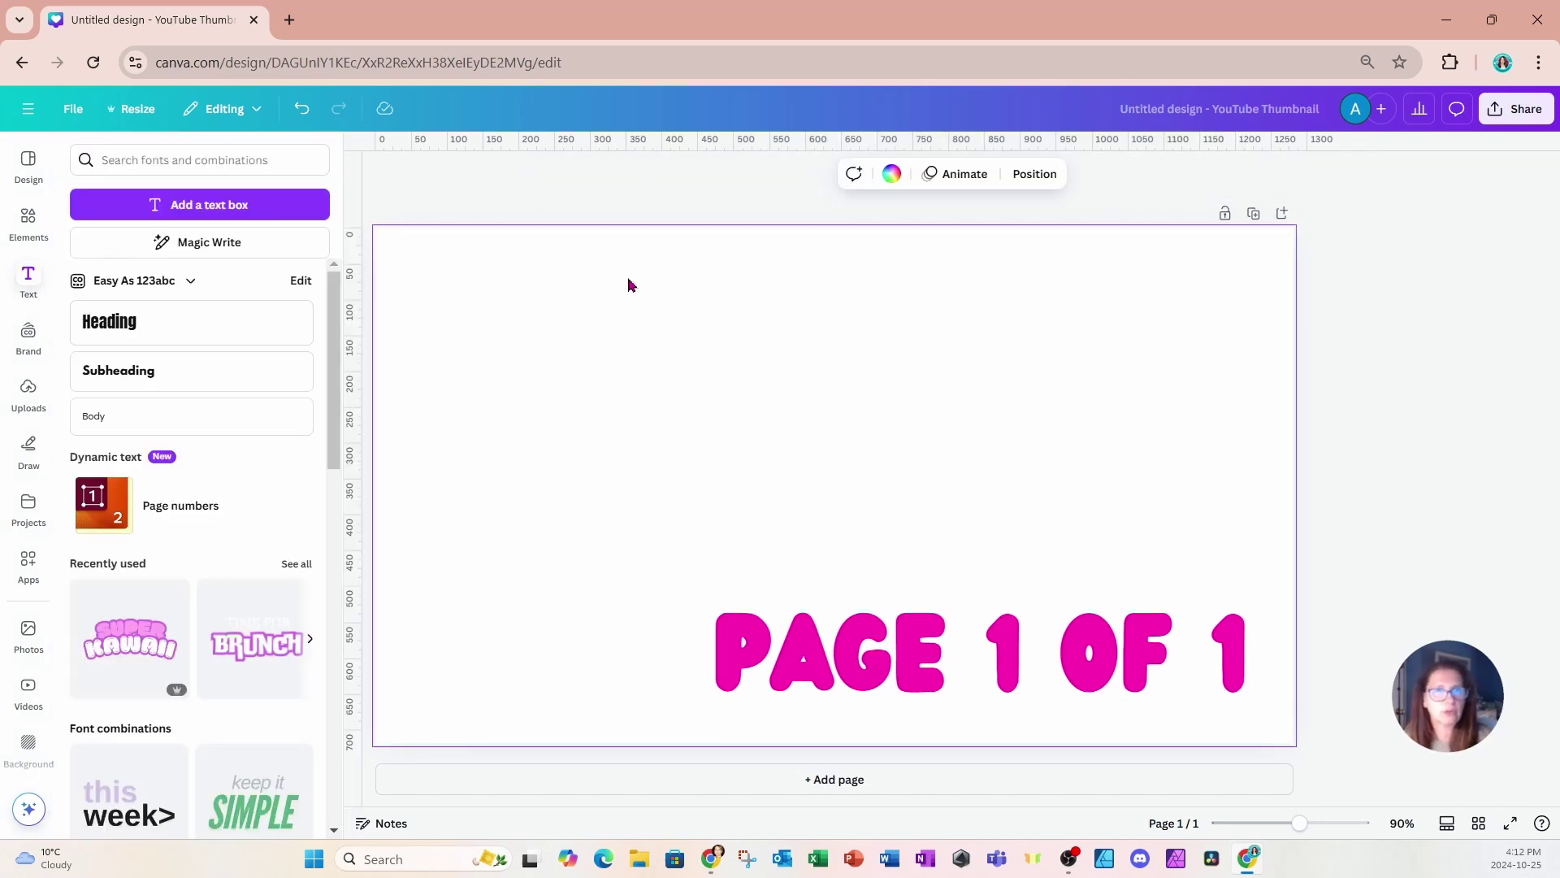
click(1256, 215)
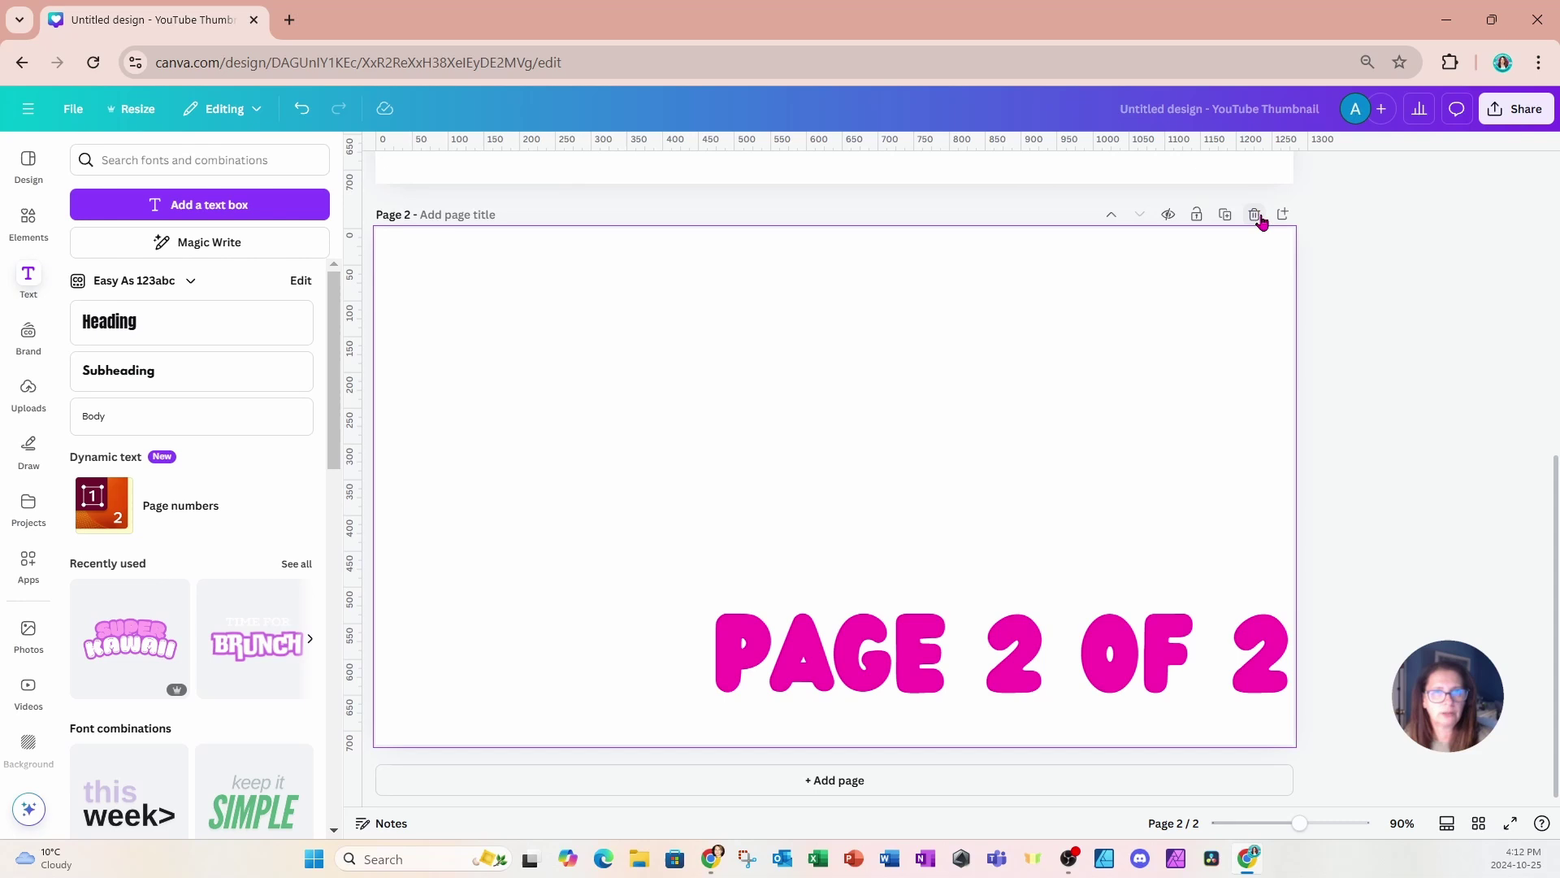
click(1226, 215)
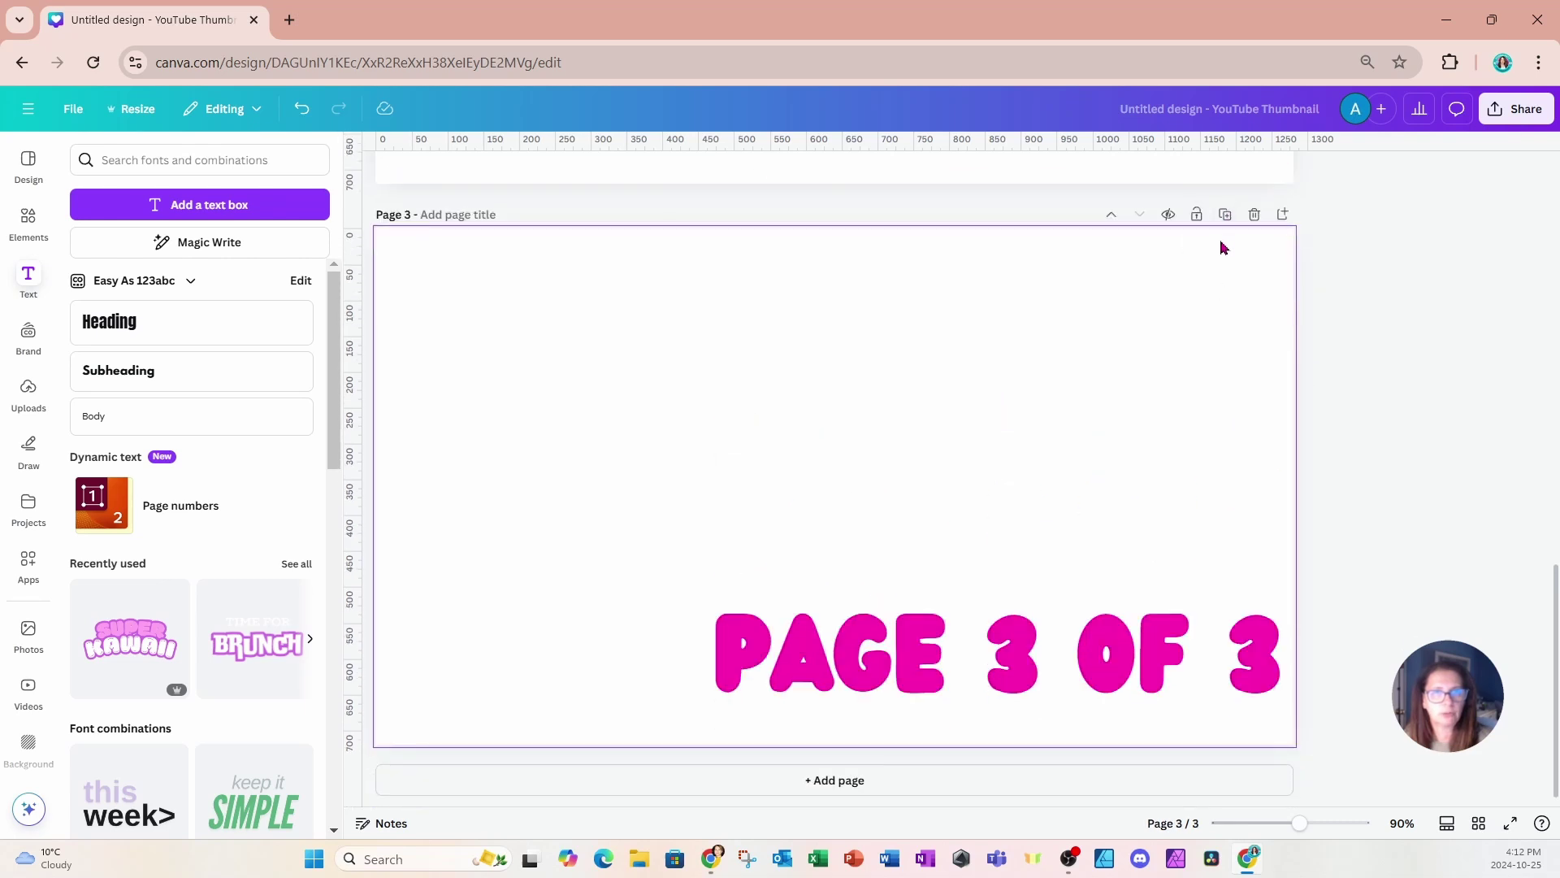
click(1225, 216)
scroll(1178, 411, up, 3)
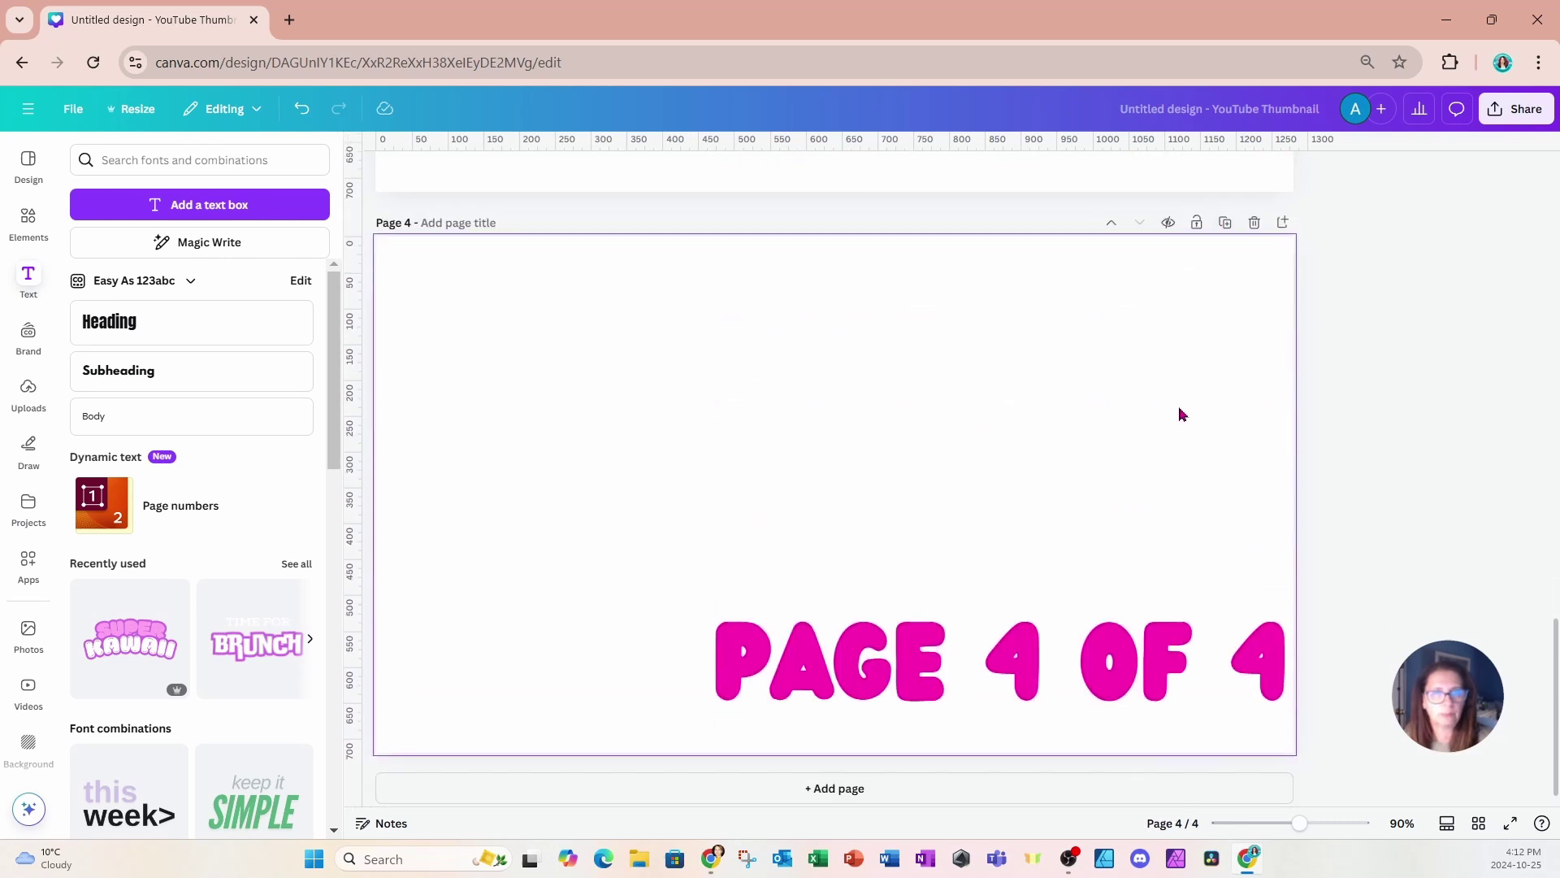
scroll(1178, 415, up, 5)
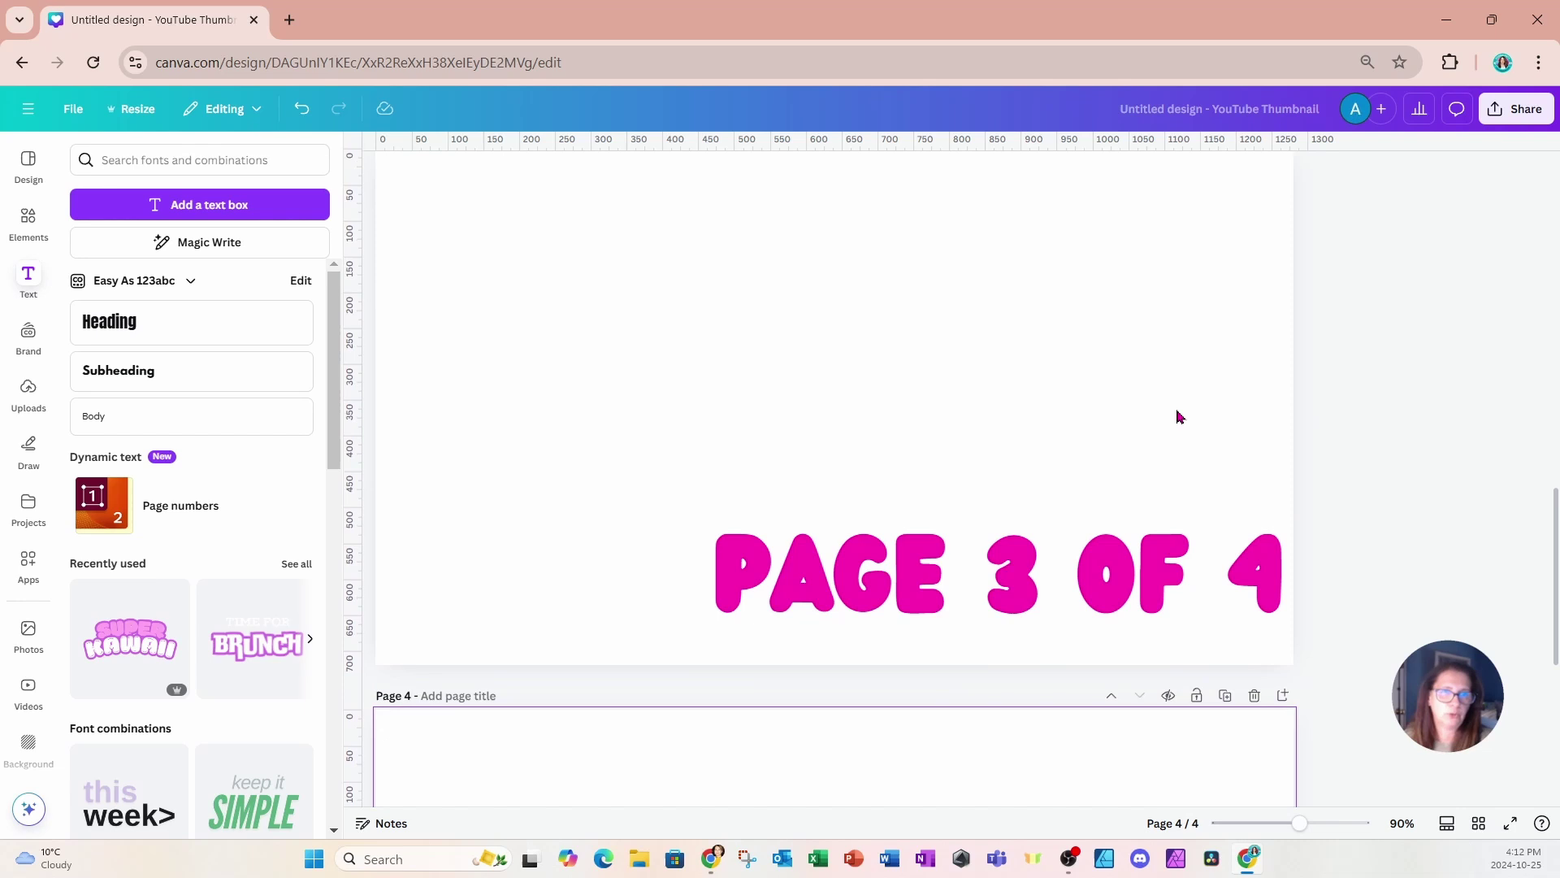
scroll(1178, 414, up, 14)
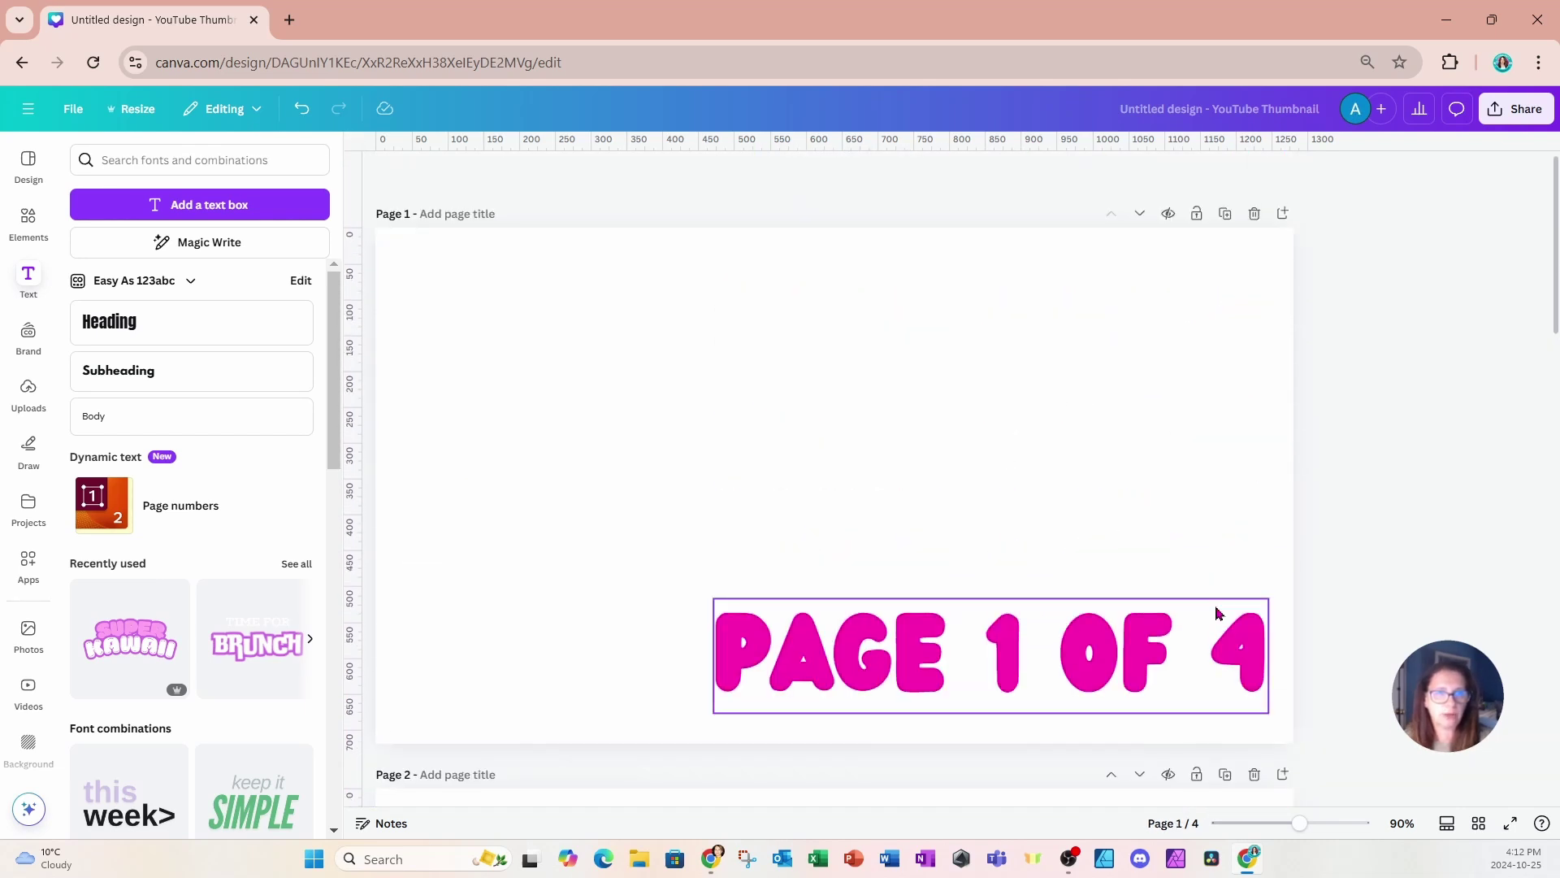
scroll(1217, 612, down, 12)
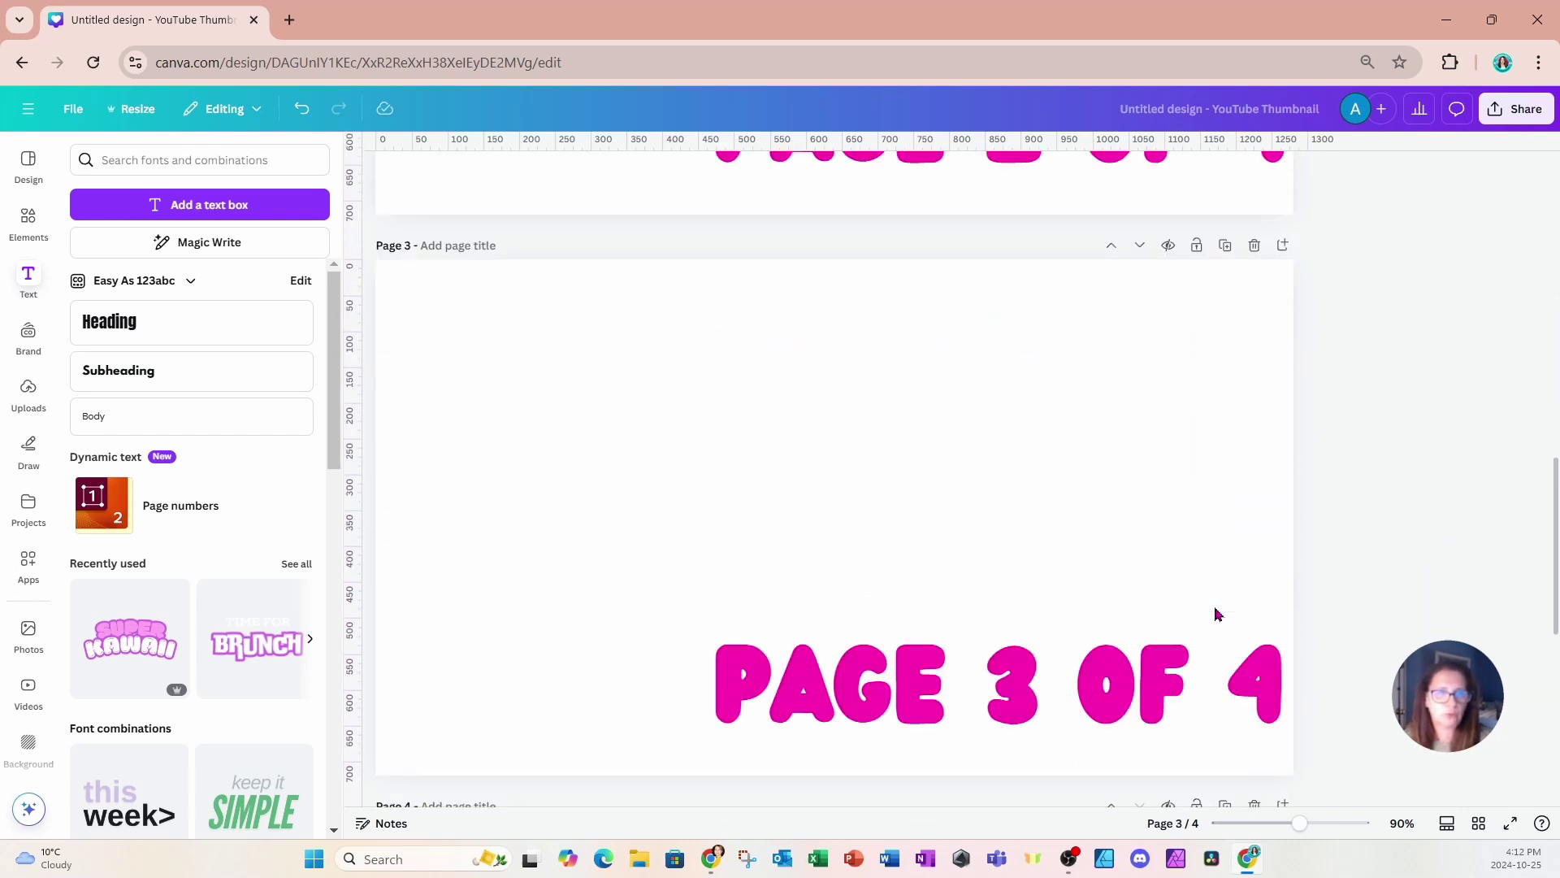
scroll(1217, 614, down, 6)
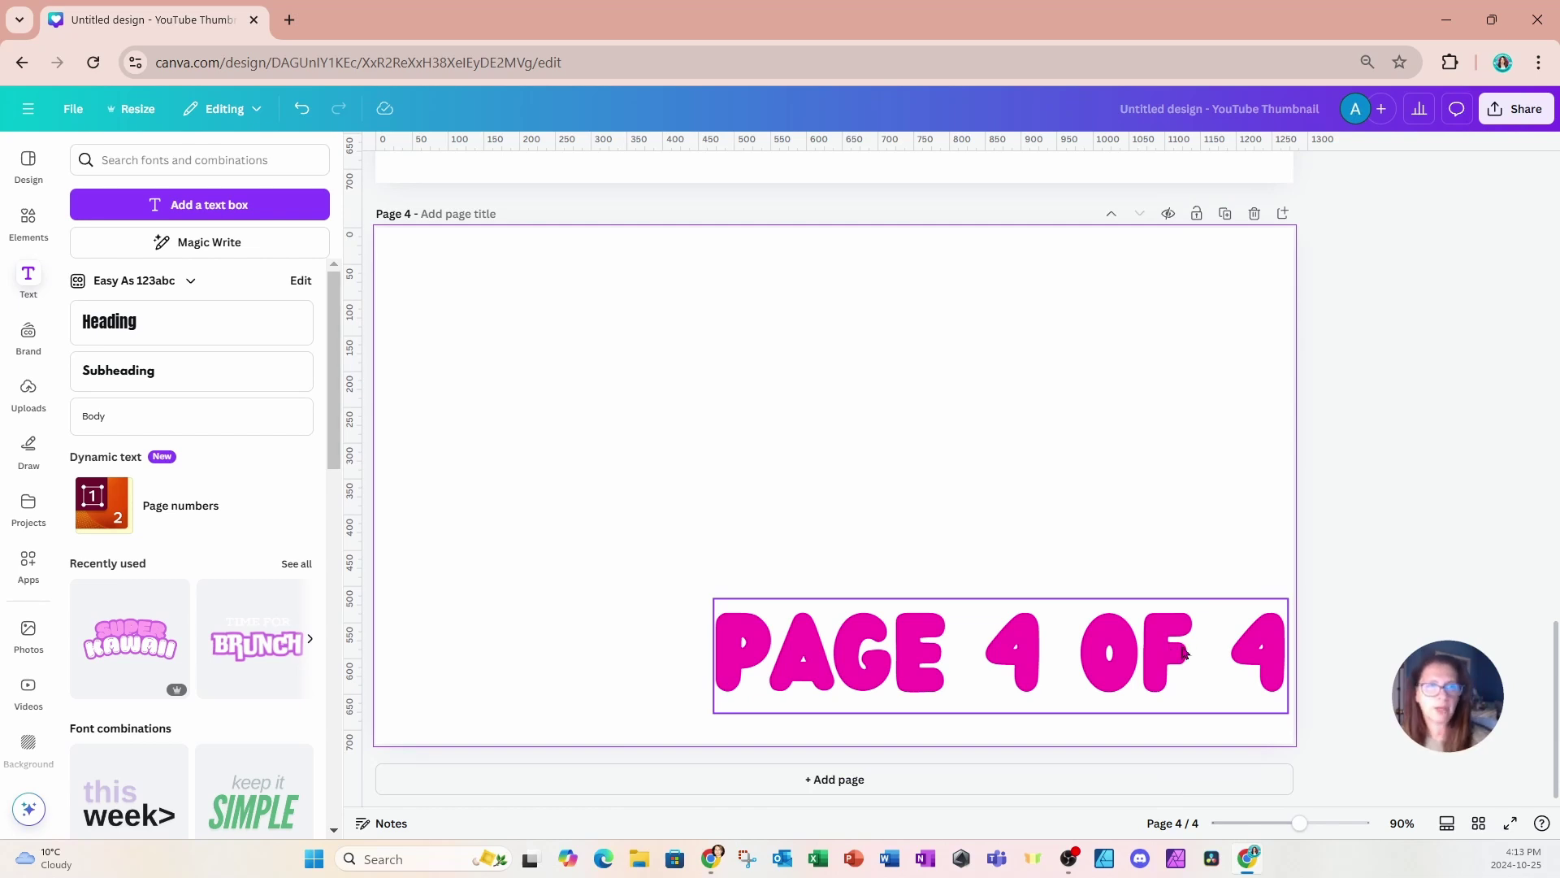
Uncheck Page 4 in the Show numbers on list so only pages 1–3 are numbered.
click(1183, 652)
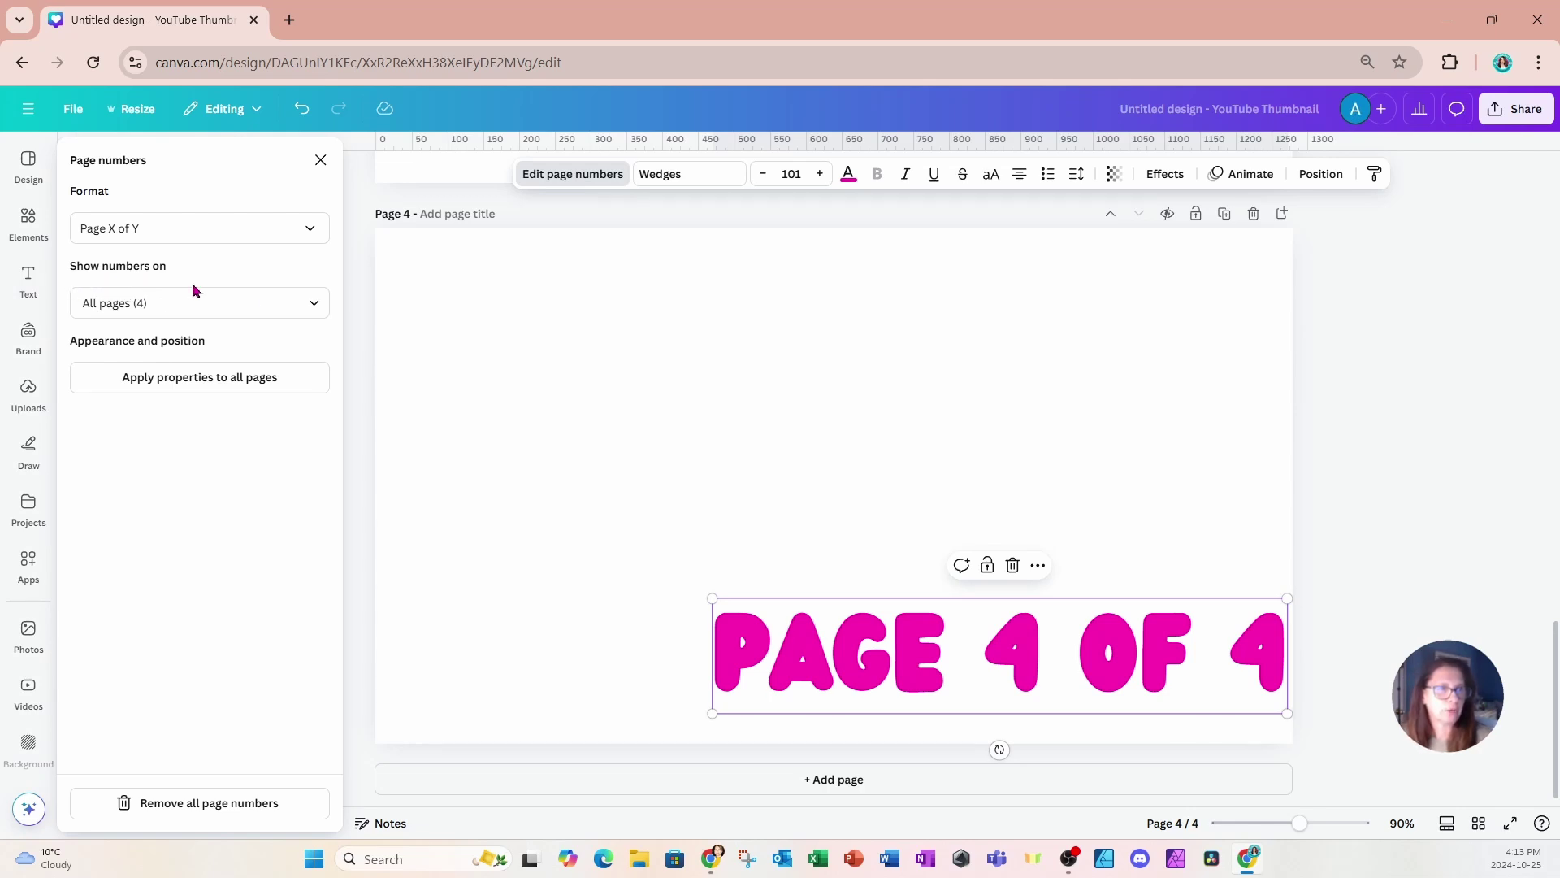
click(313, 305)
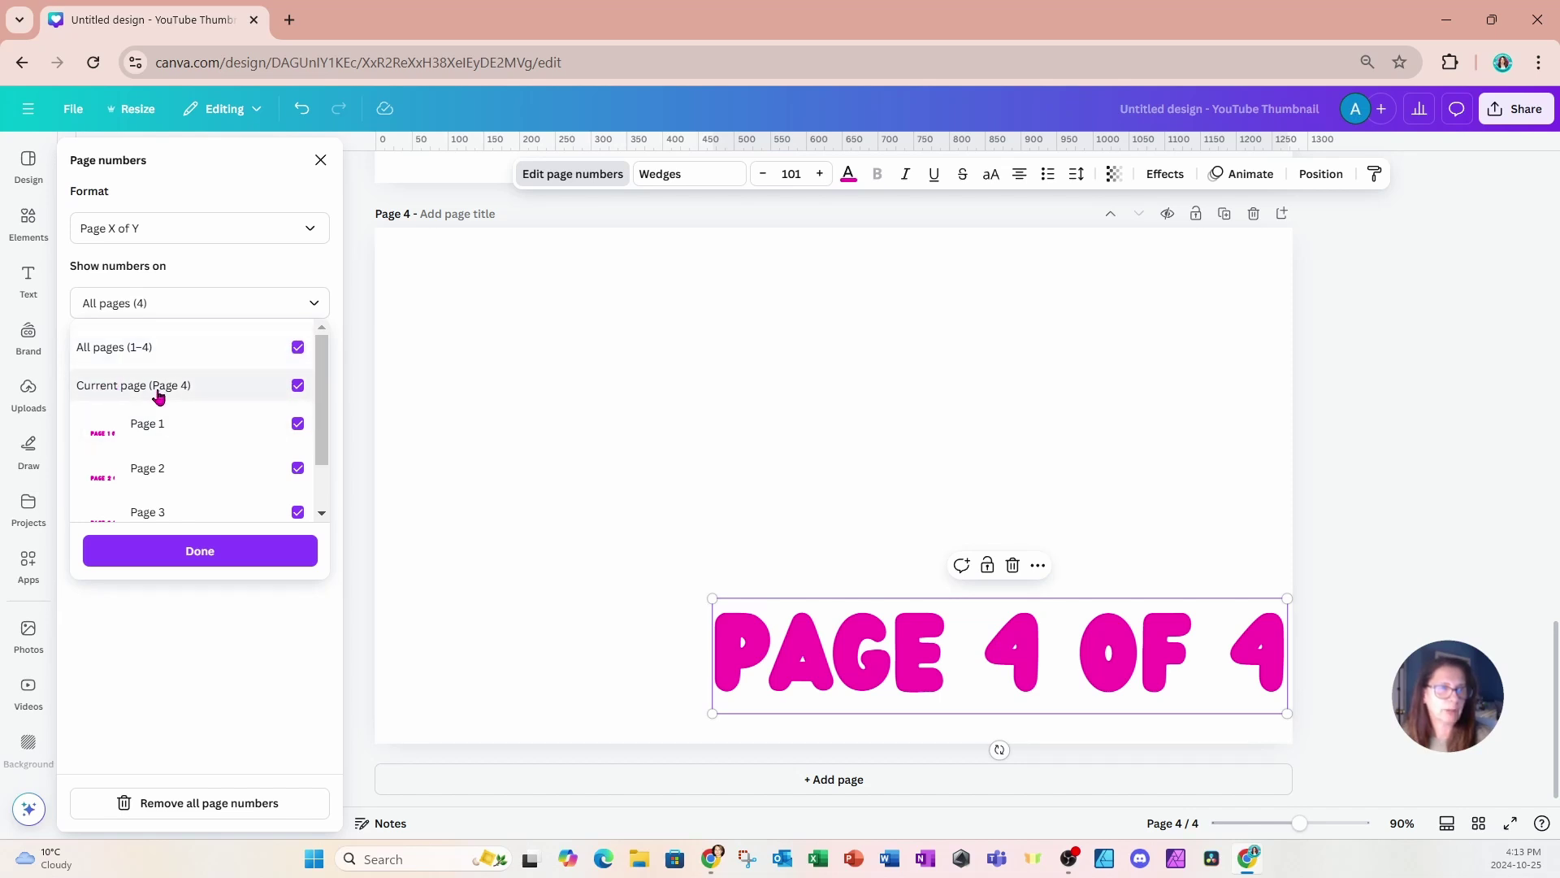
scroll(202, 439, down, 2)
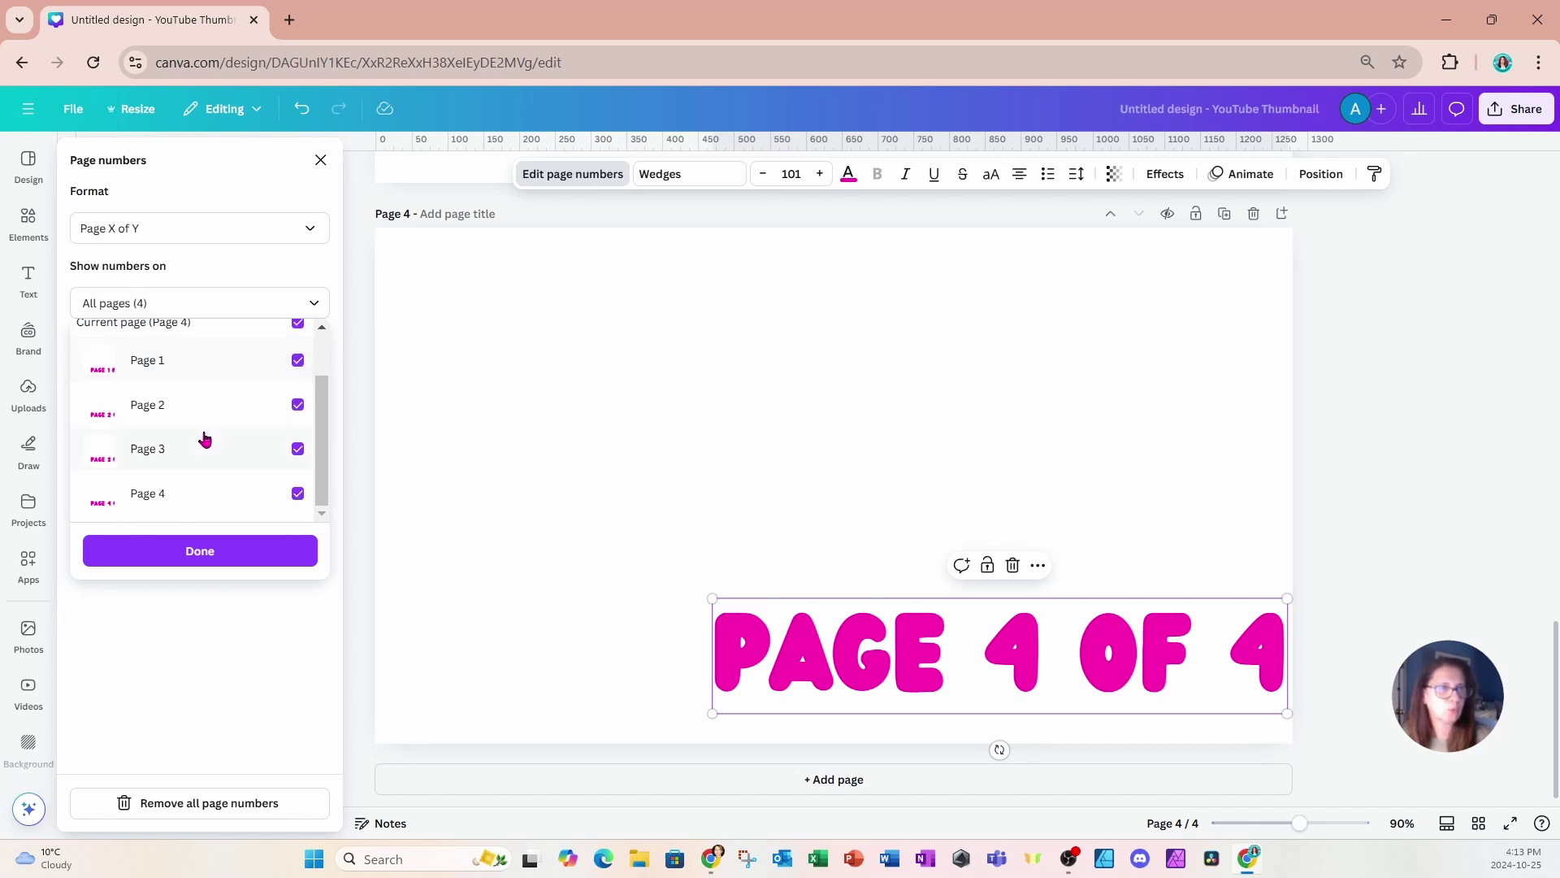
click(296, 498)
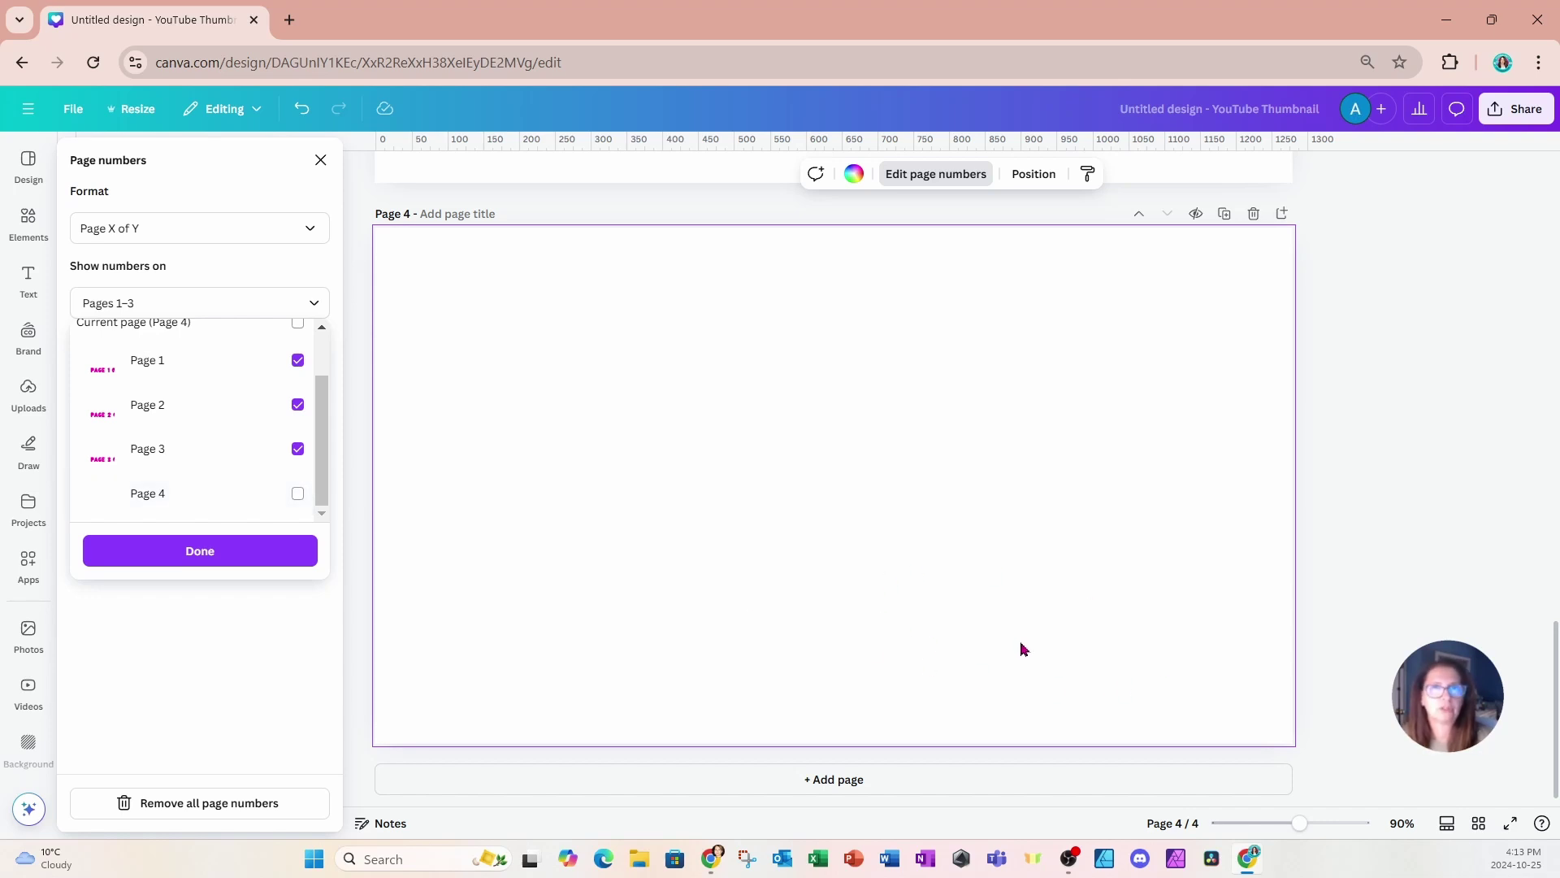
Switch the number format to Page + number, after briefly trying Numbers only, so page 1 reads PAGE 1.
click(167, 556)
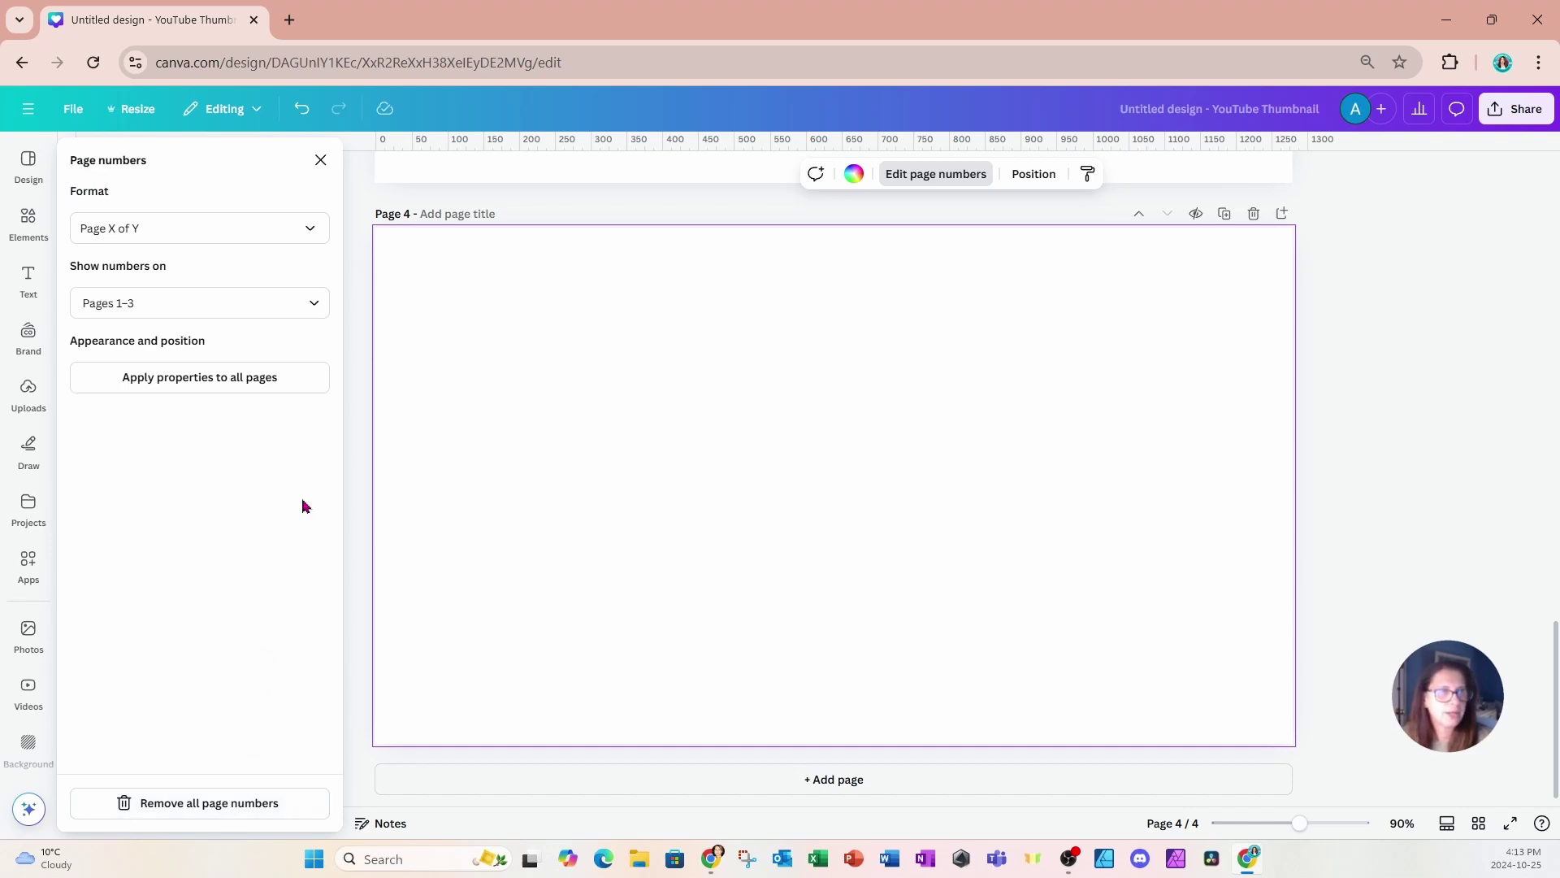
click(313, 240)
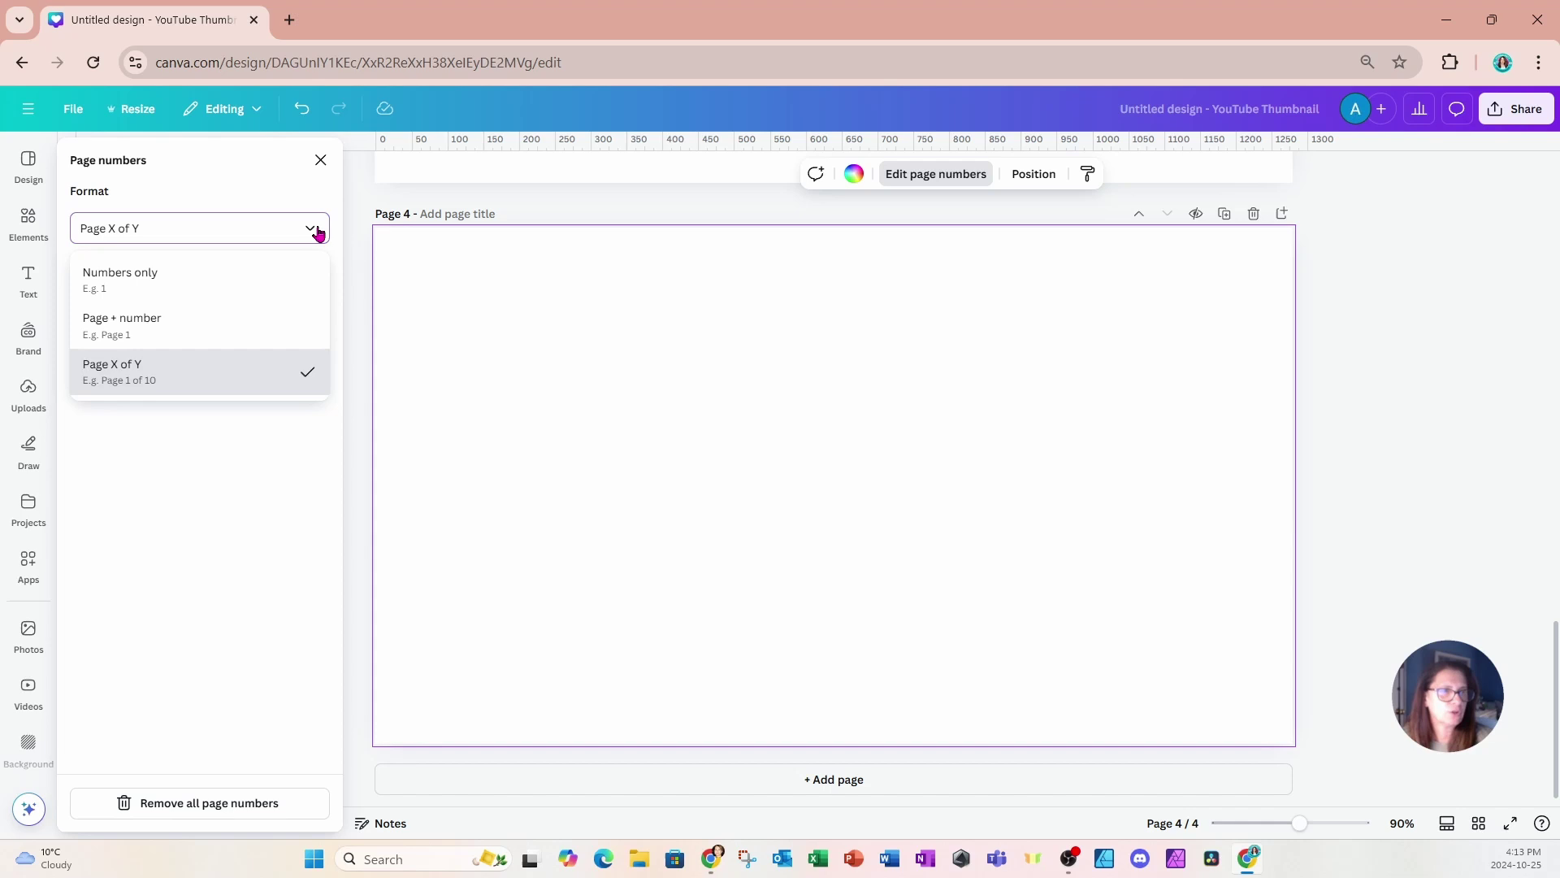
click(161, 292)
scroll(490, 517, up, 5)
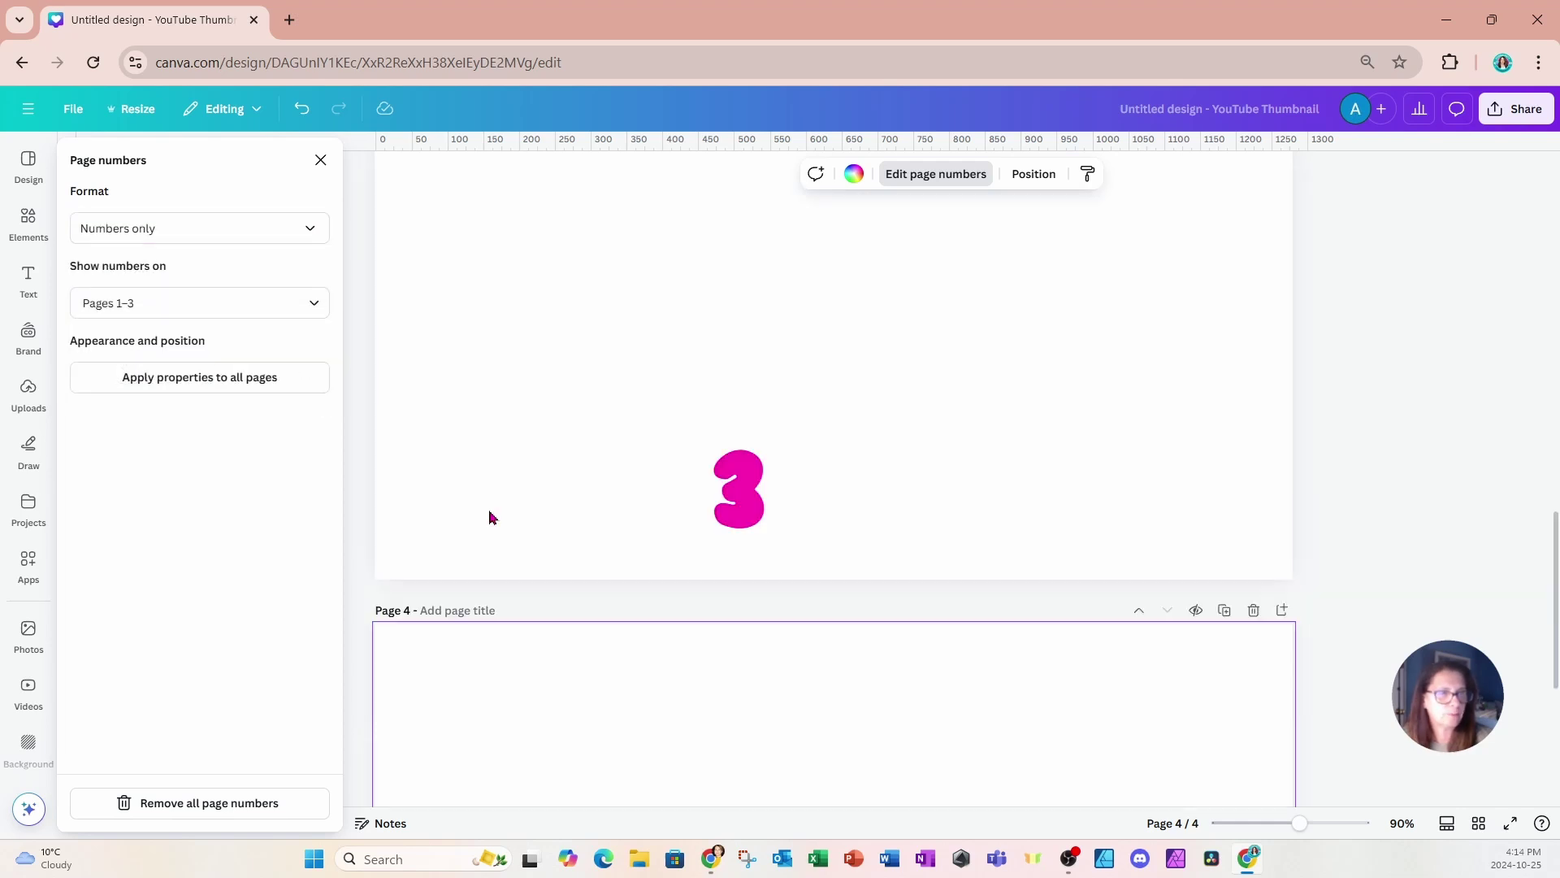
scroll(769, 526, up, 5)
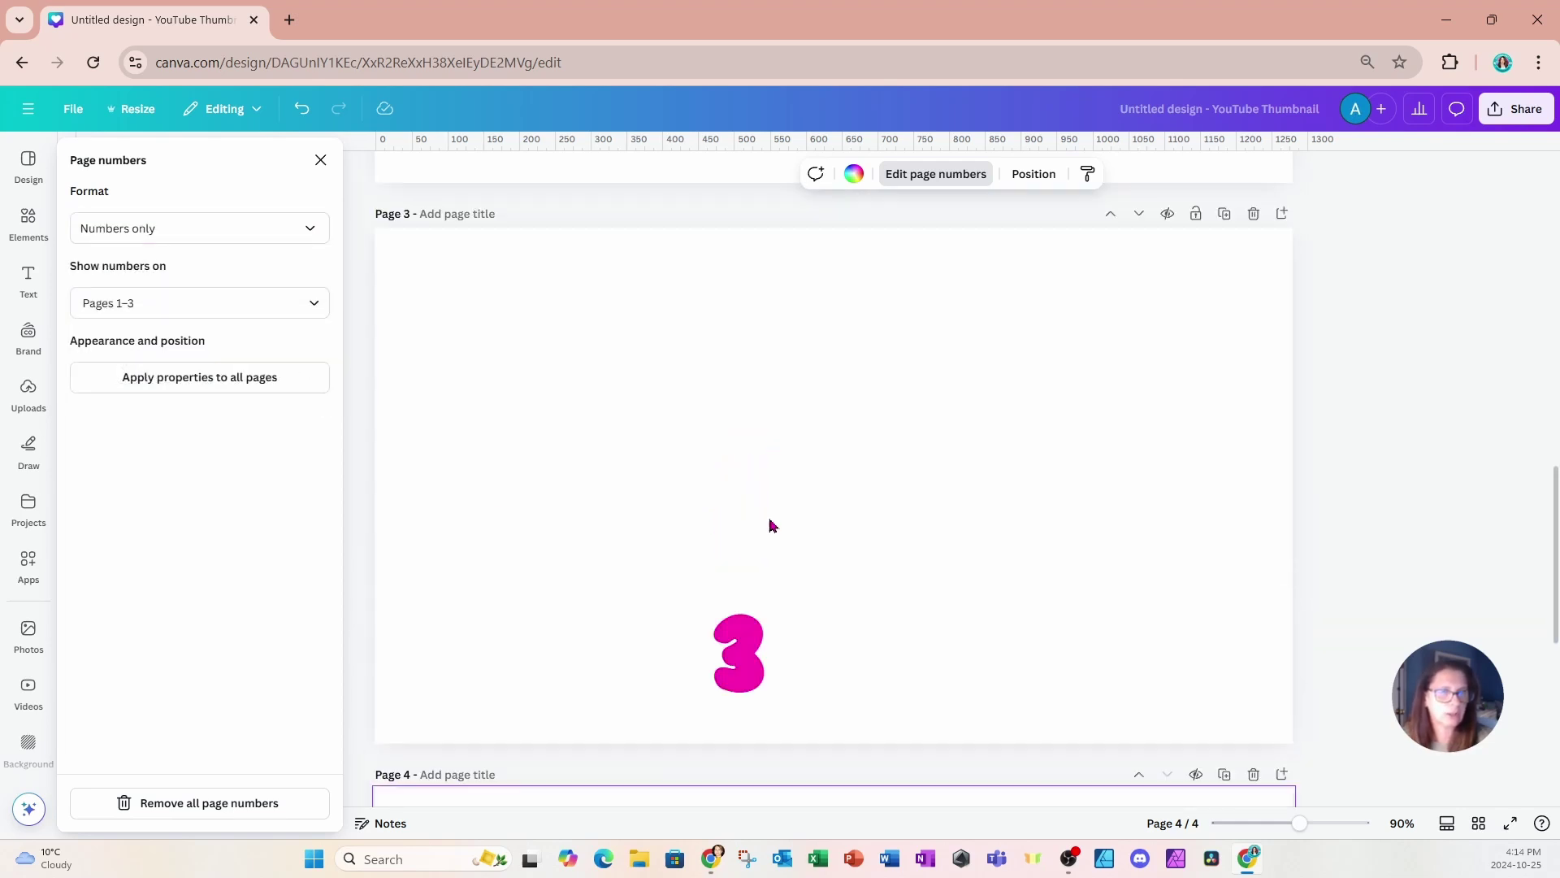
scroll(770, 526, up, 5)
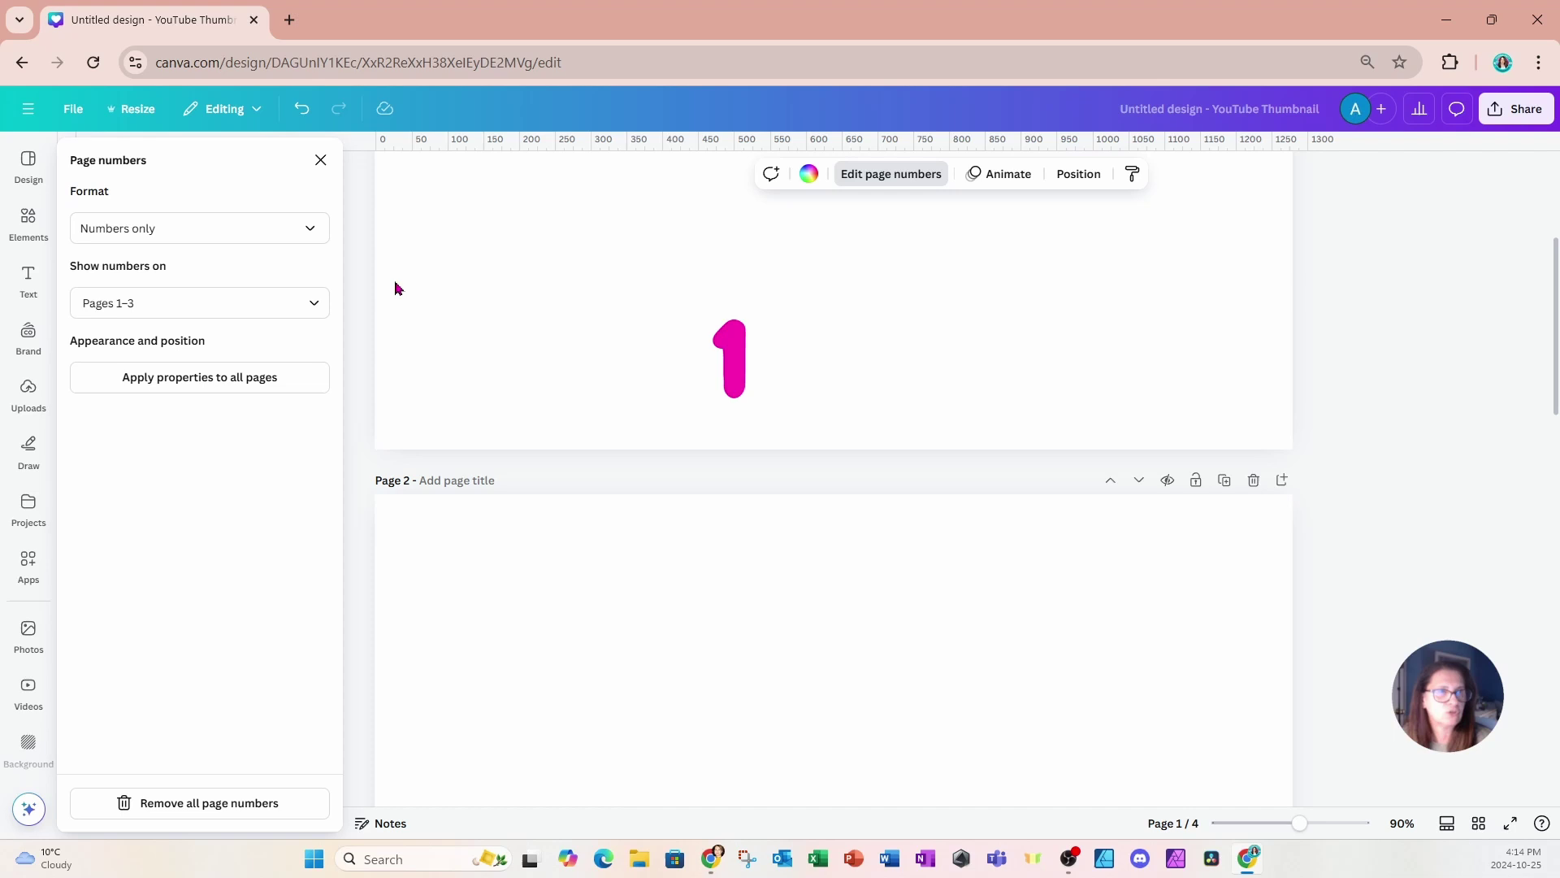
click(315, 238)
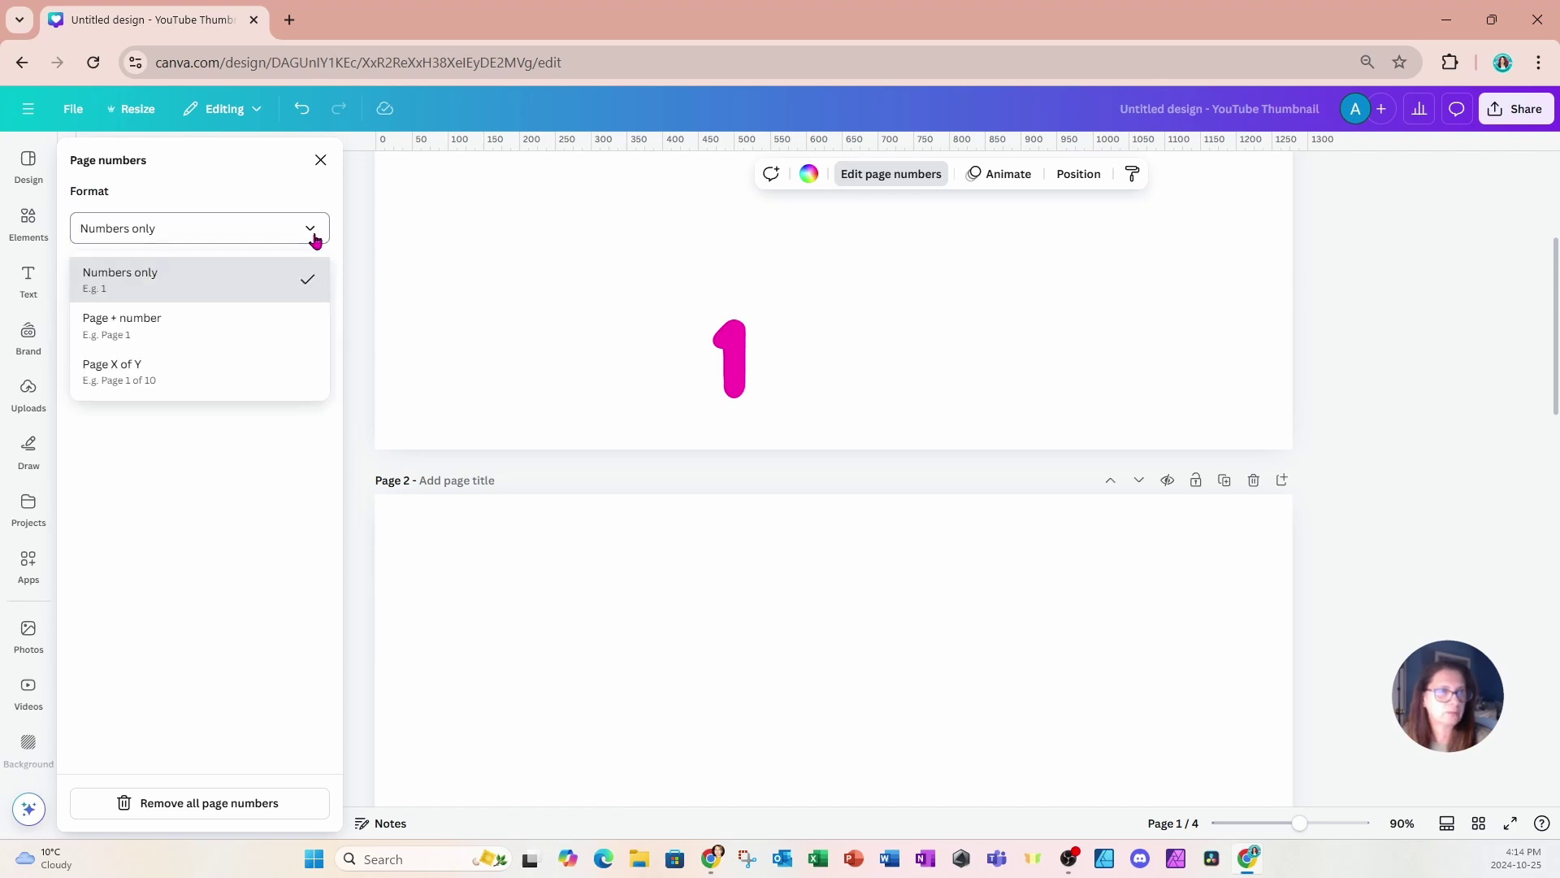
click(203, 326)
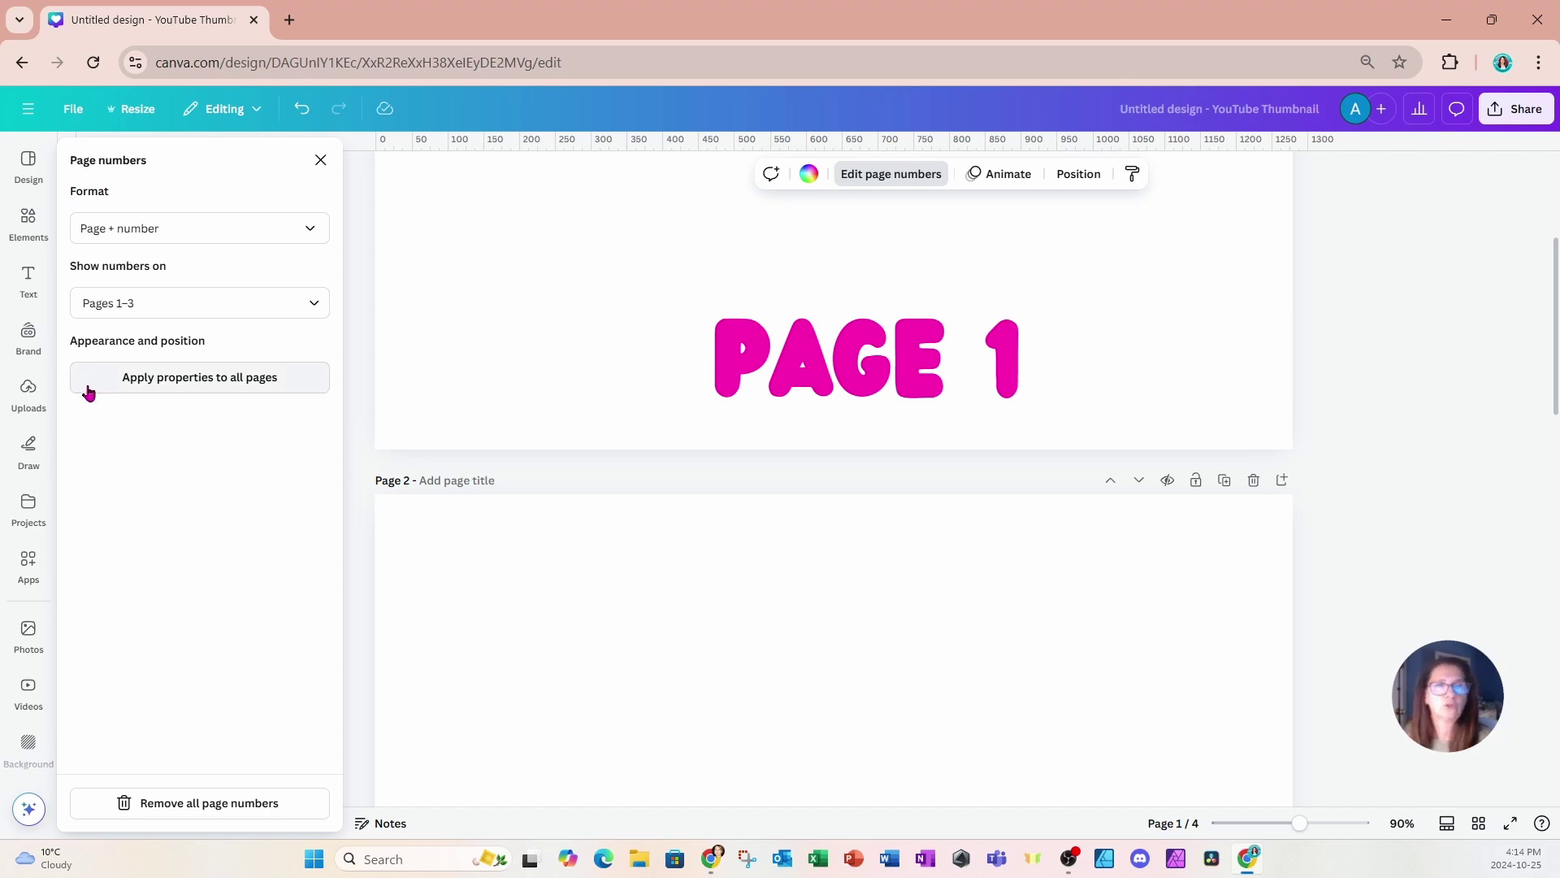
Close the Page numbers panel to return to the Text panel.
click(1048, 441)
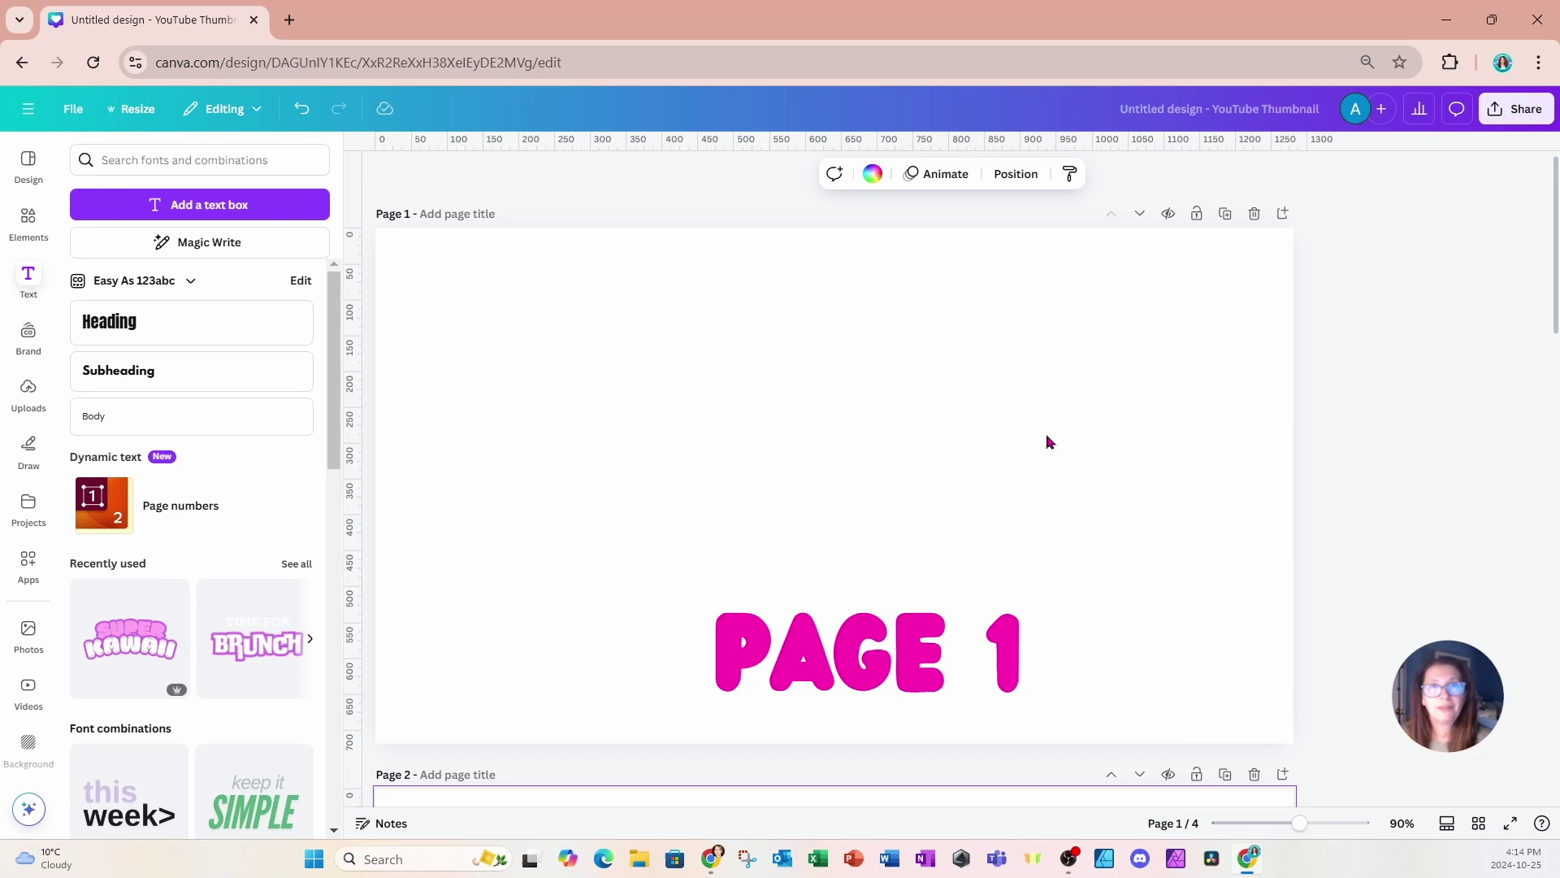